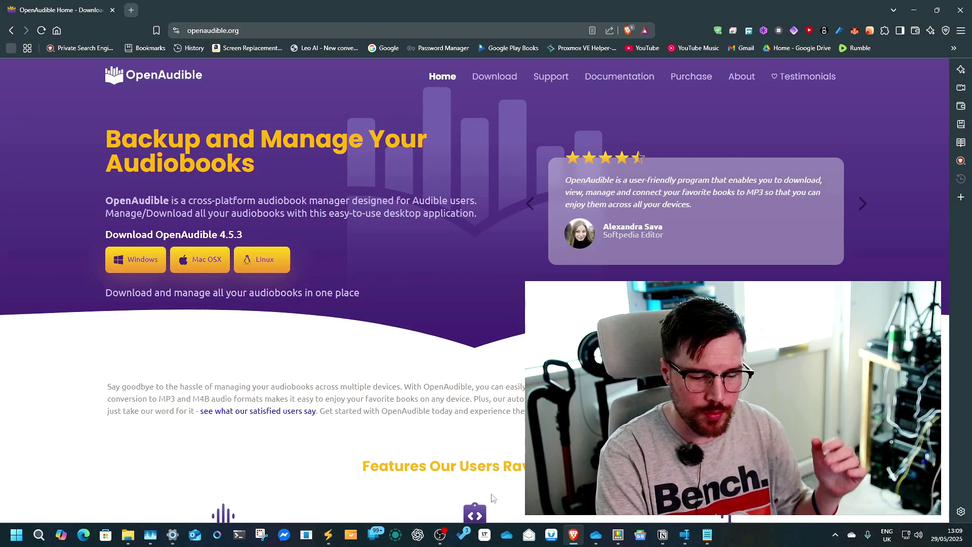
# - Find the OpenAudible desktop app on the computer and launch it
pyautogui.press('super')
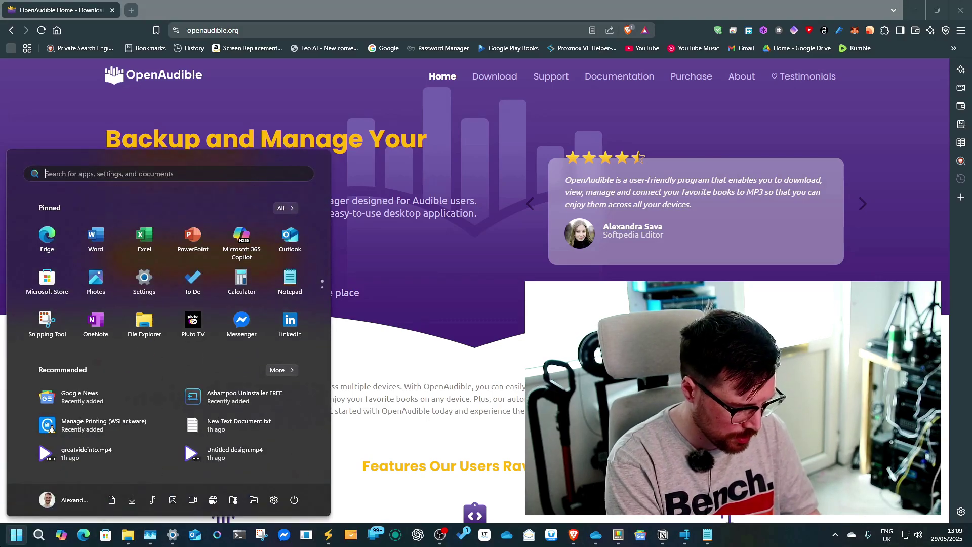
pyautogui.write('op')
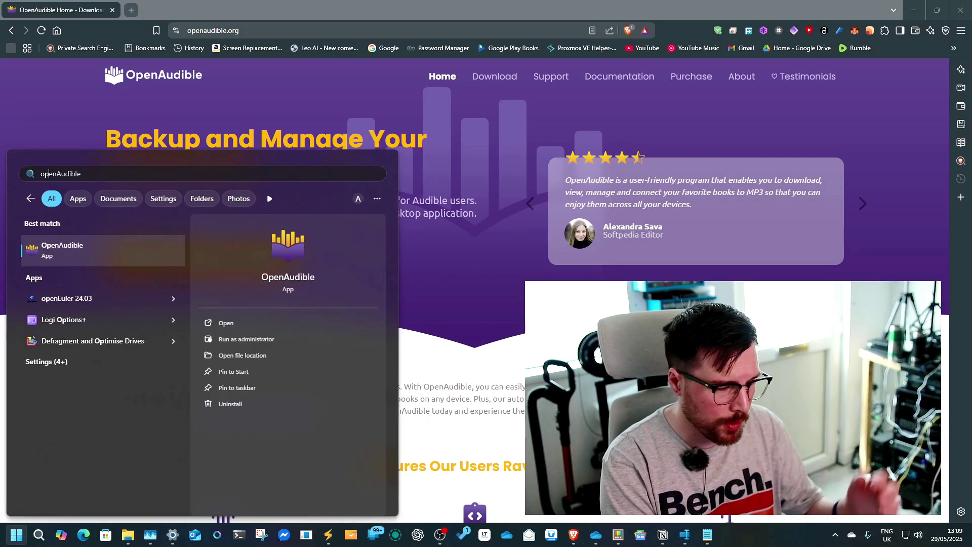
pyautogui.press('Return')
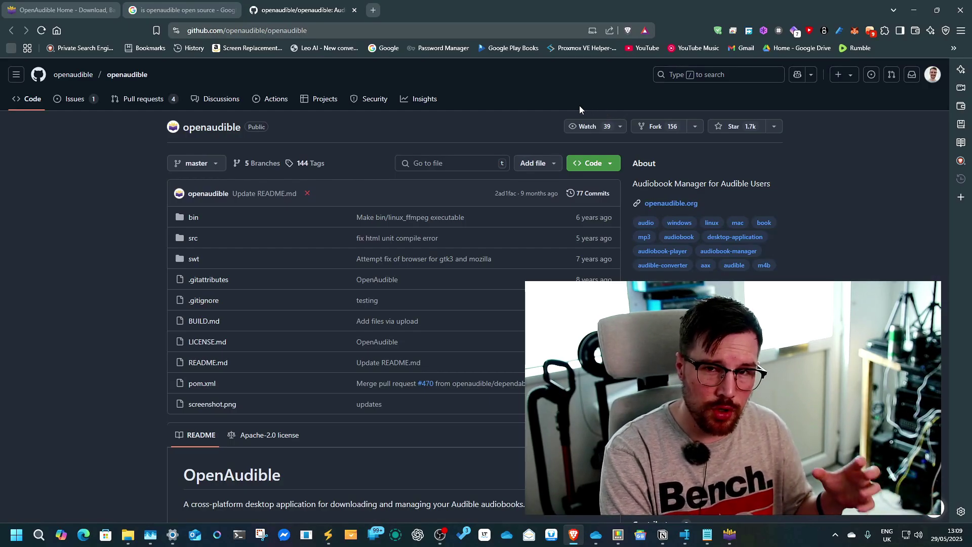
# - Look over the file list and README of the openaudible repository on GitHub
pyautogui.scroll(-2, 511, 144)
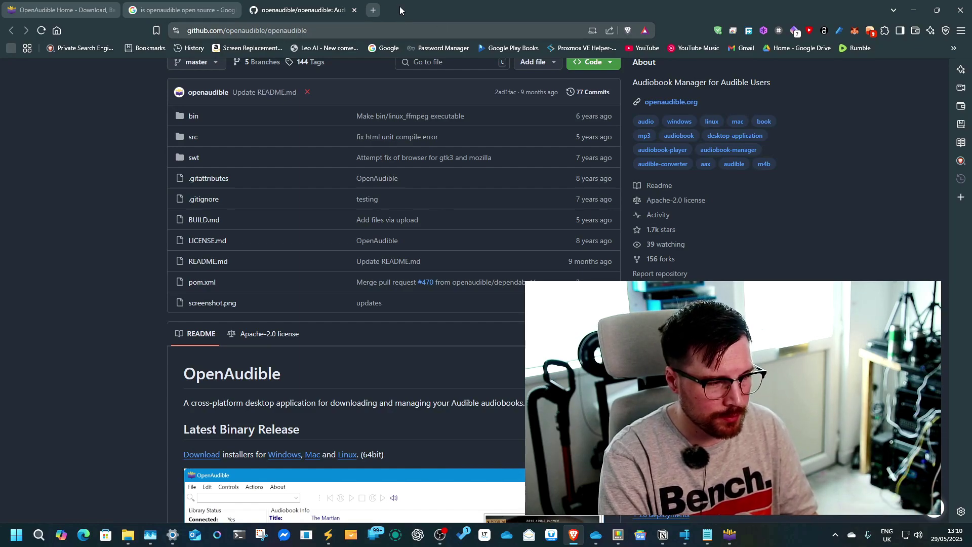
pyautogui.scroll(2, 491, 61)
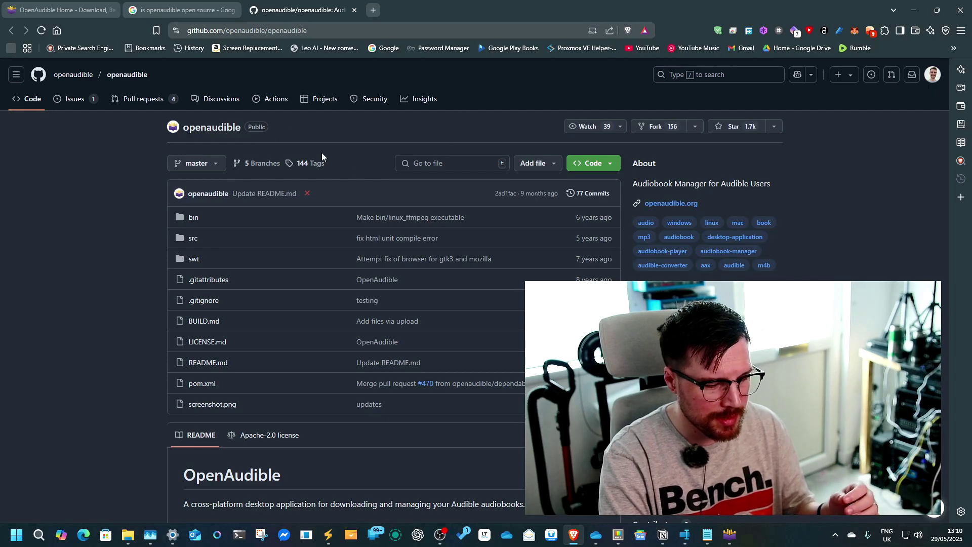
pyautogui.scroll(-1, 402, 311)
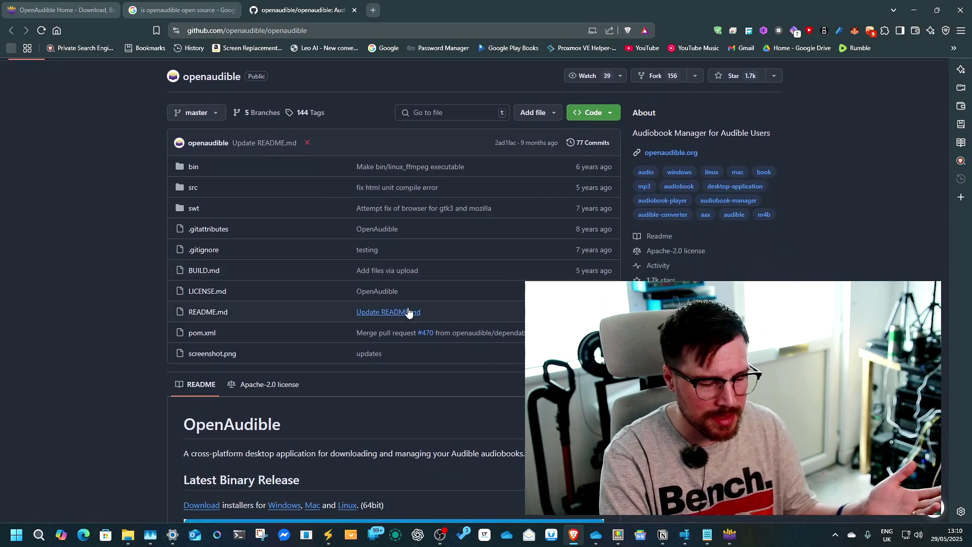
# - Switch to OpenAudible, shift its window clear of the webcam area, and review its book action and library control commands
pyautogui.click(731, 536)
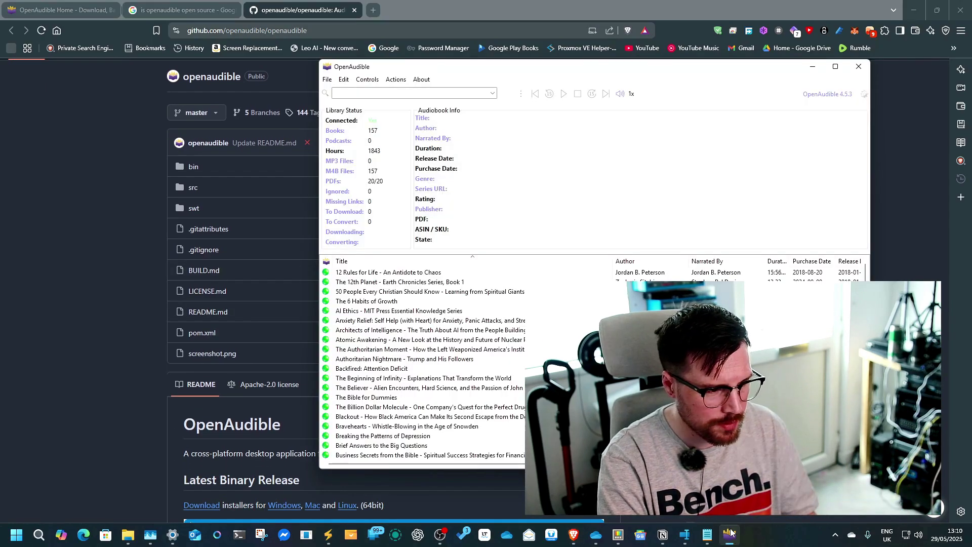
pyautogui.moveTo(582, 75); pyautogui.dragTo(342, 75)
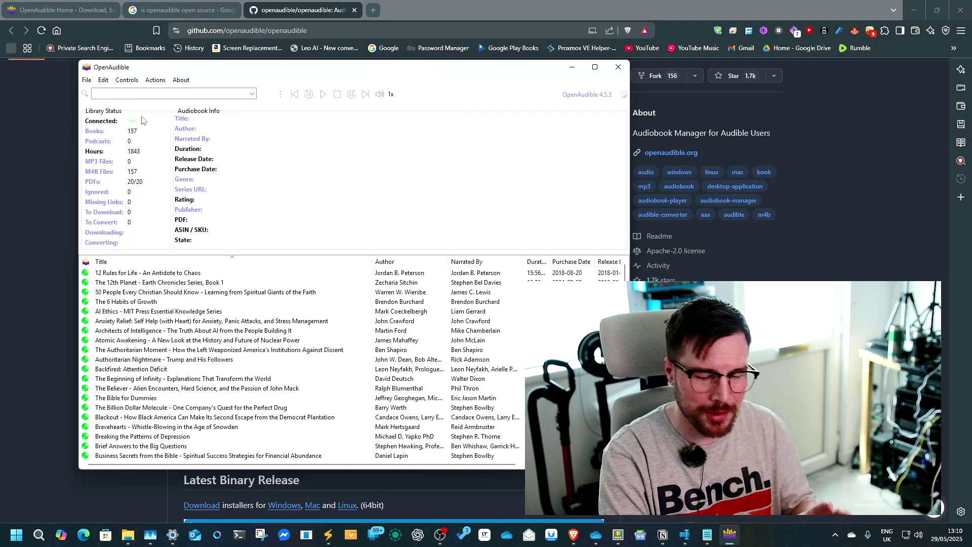
pyautogui.click(147, 82)
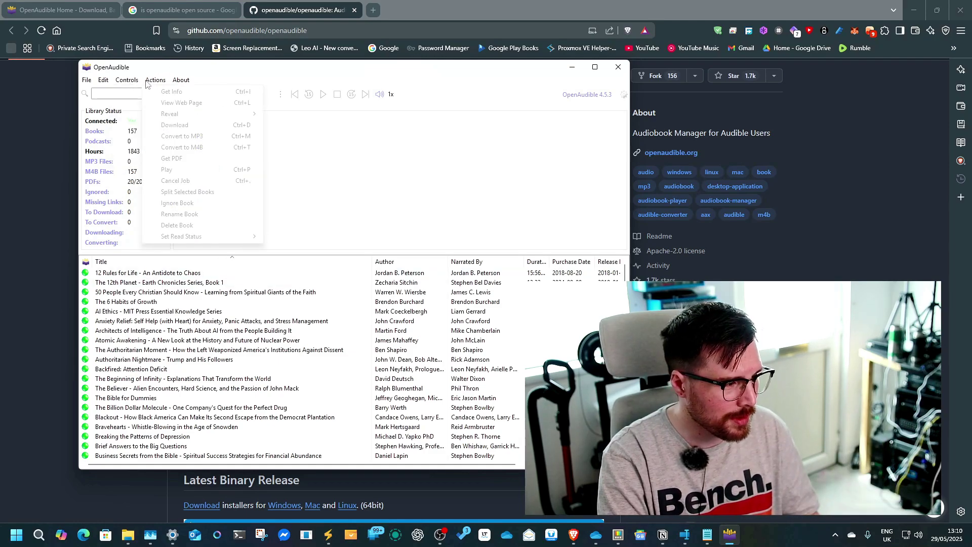
pyautogui.moveTo(118, 83)
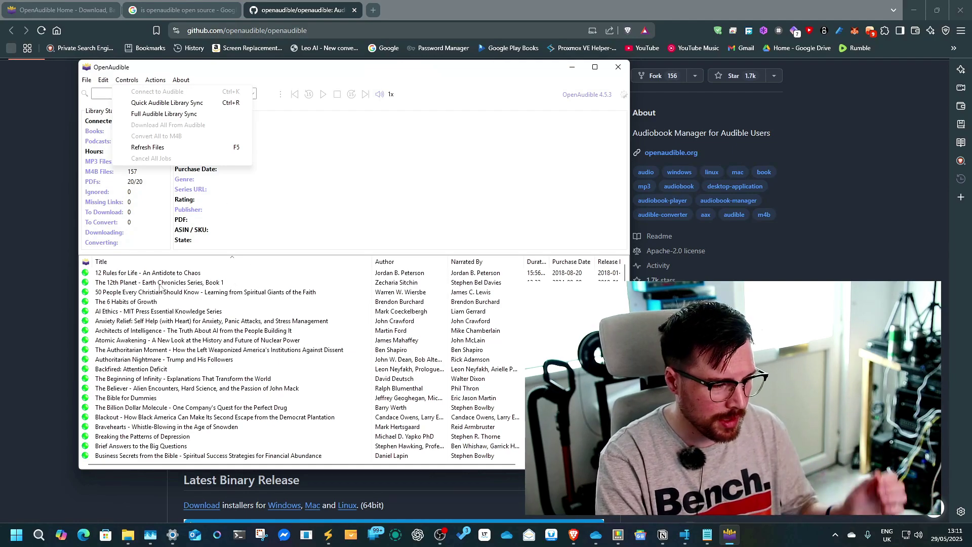
pyautogui.click(287, 243)
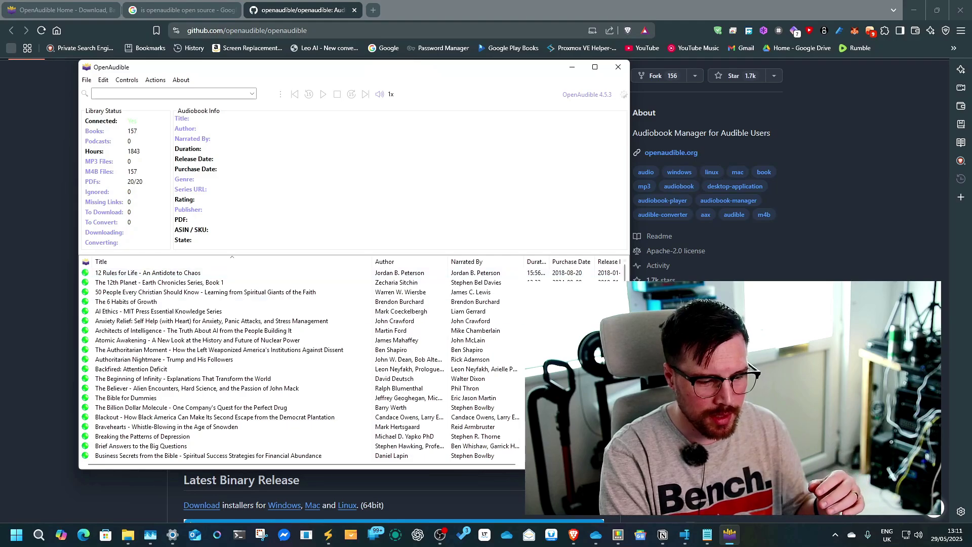
pyautogui.moveTo(625, 278)
pyautogui.mouseDown()
pyautogui.moveTo(625, 387)
pyautogui.moveTo(636, 275)
pyautogui.mouseUp()
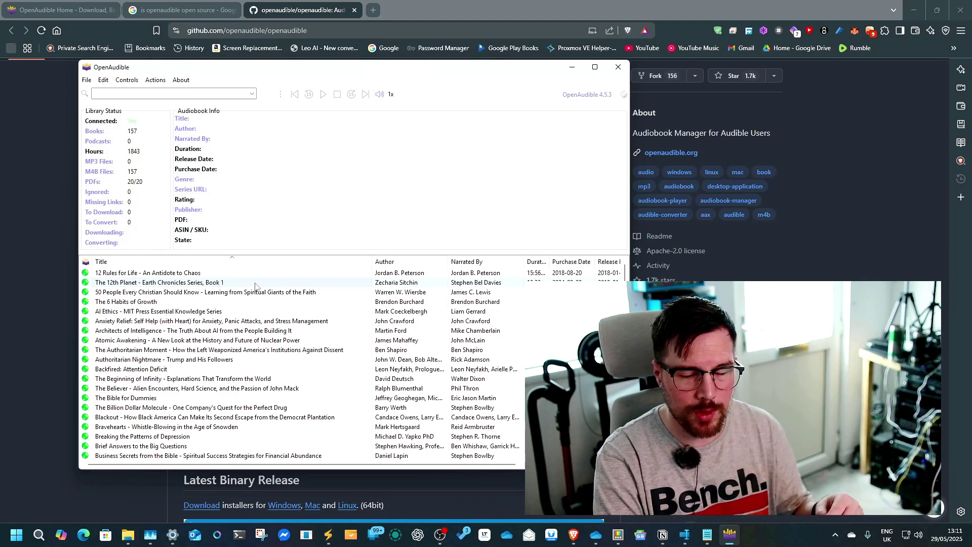
# - Open OpenAudible's preferences and view the folder picker for the web directory without choosing a folder
pyautogui.click(104, 80)
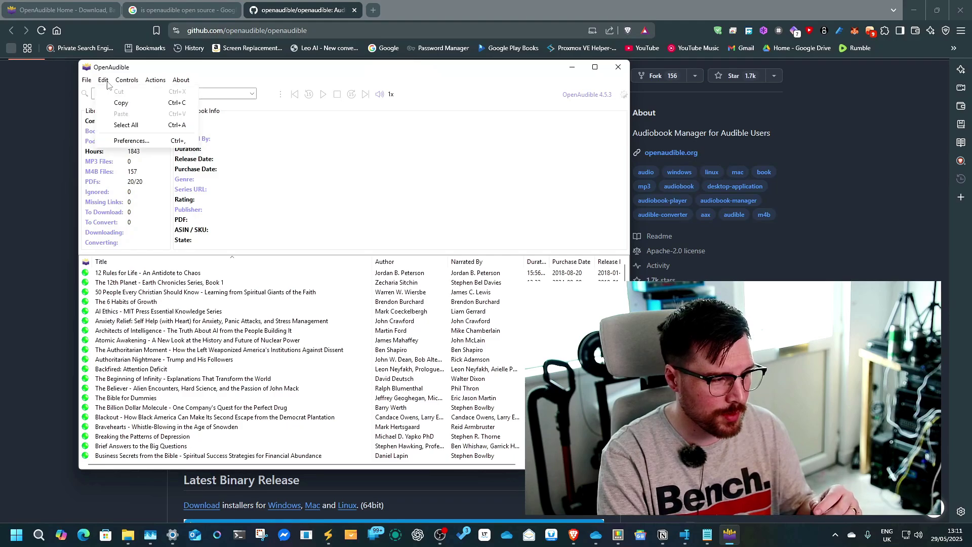
pyautogui.moveTo(158, 85)
pyautogui.moveTo(109, 84)
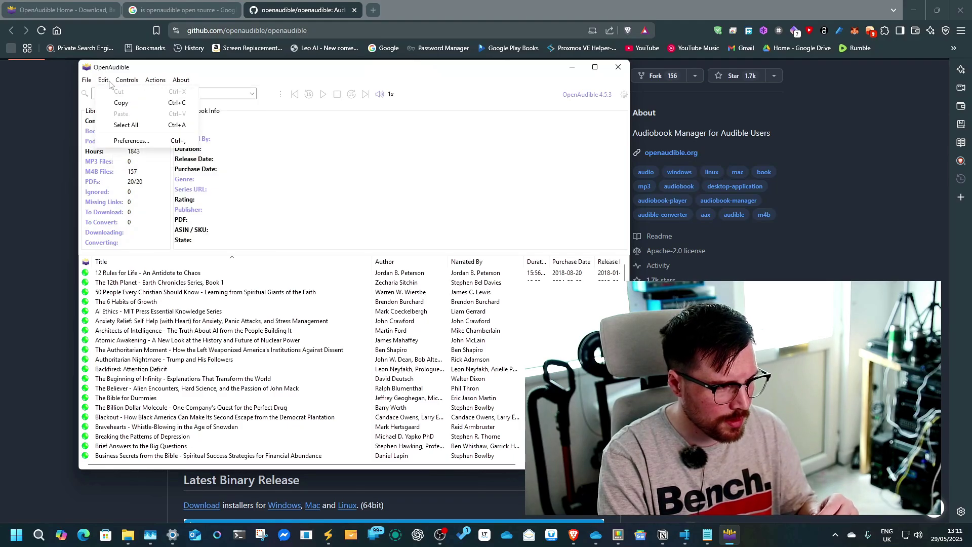
pyautogui.click(140, 143)
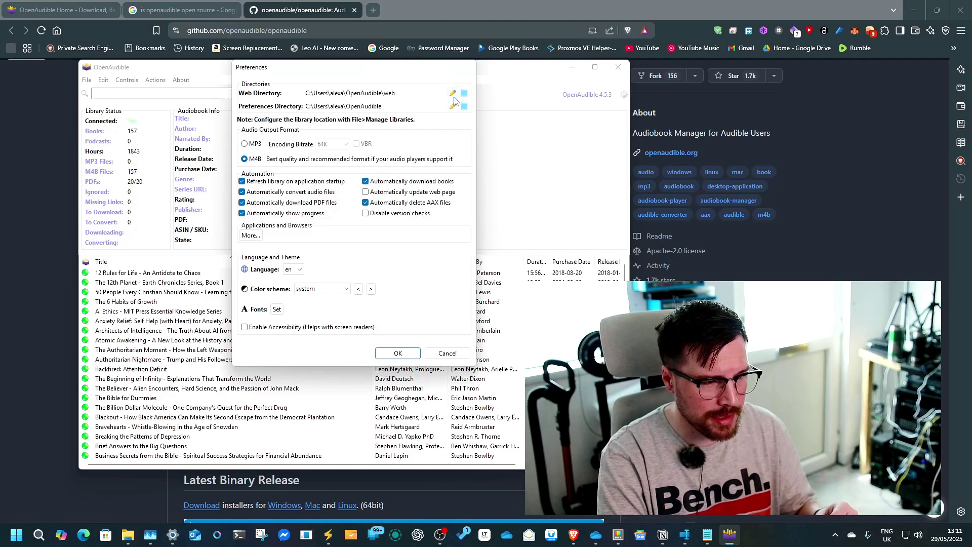
pyautogui.click(452, 93)
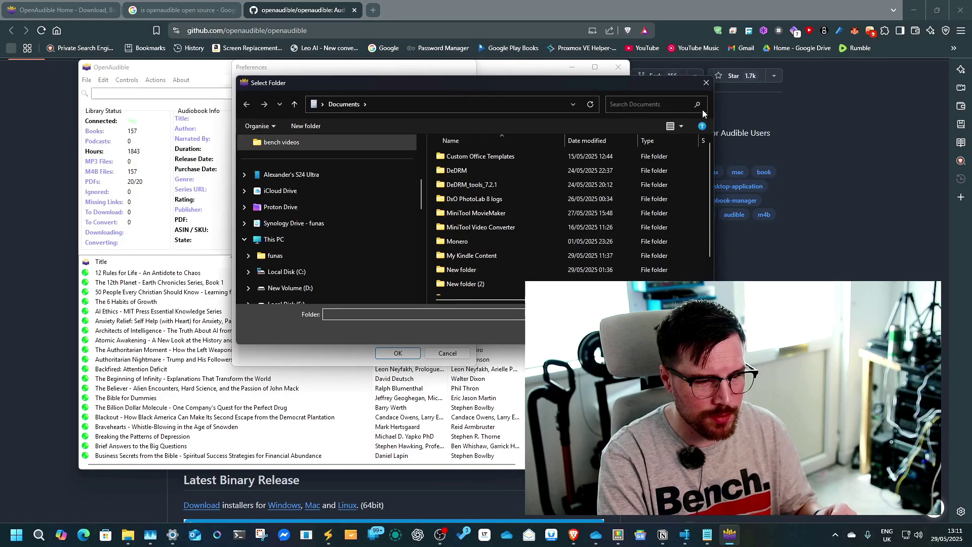
pyautogui.click(706, 83)
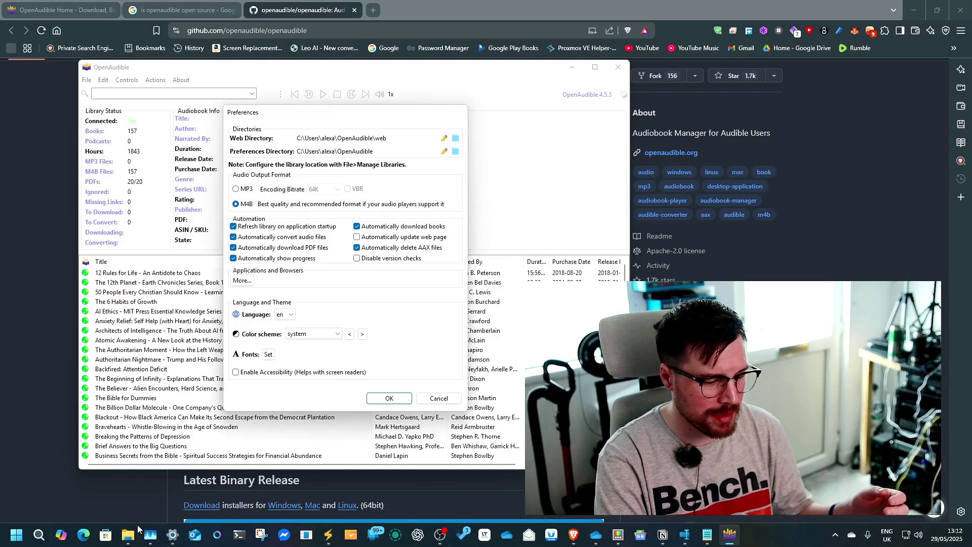
# - In File Explorer, view the Audiobooks folder on Local Disk (E:) under Freshed organised > Personal > Media, and minimise the window
pyautogui.moveTo(129, 535)
pyautogui.click(148, 499)
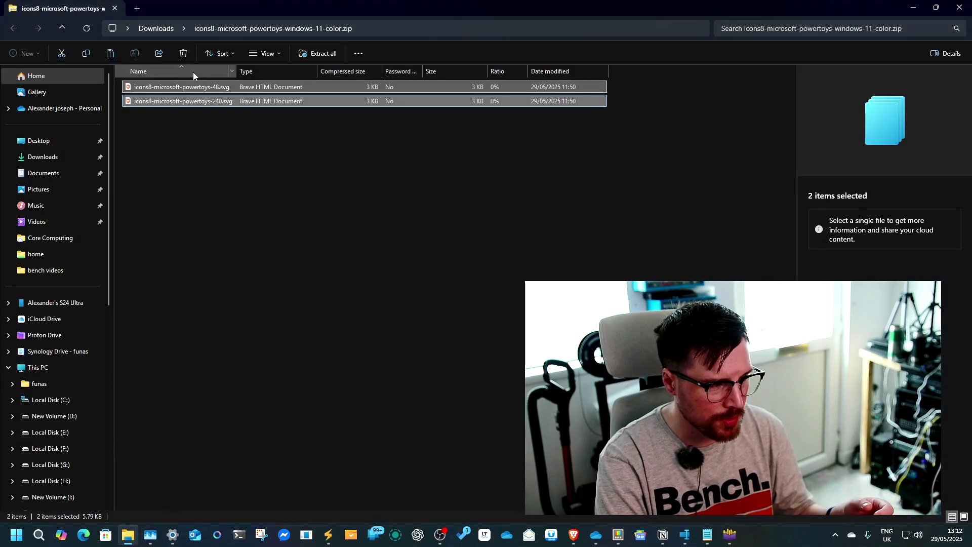
pyautogui.click(46, 372)
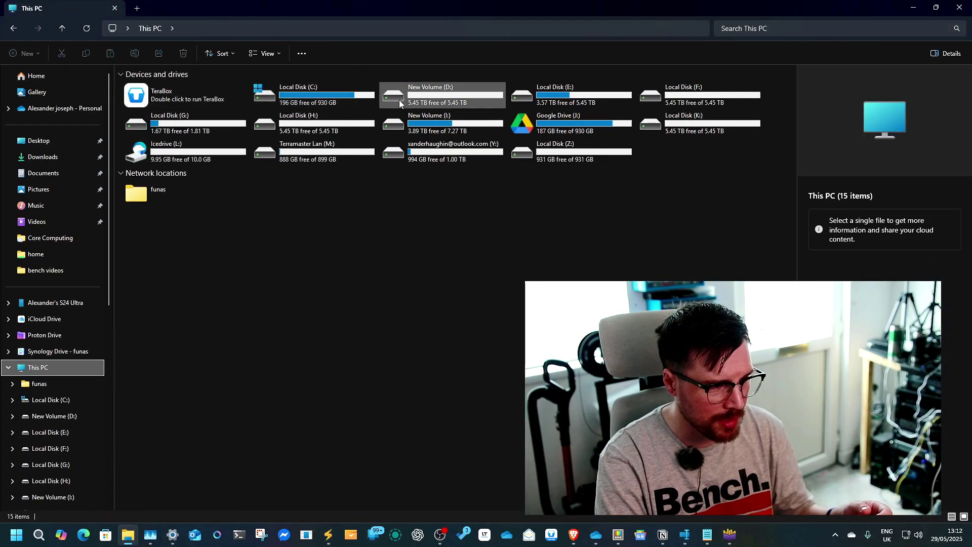
pyautogui.click(594, 101)
pyautogui.doubleClick(557, 104)
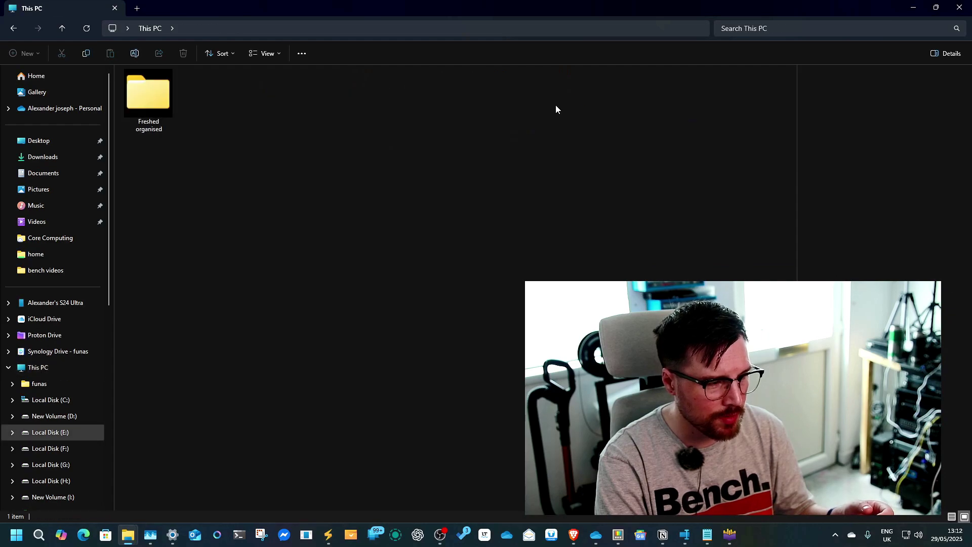
pyautogui.doubleClick(141, 79)
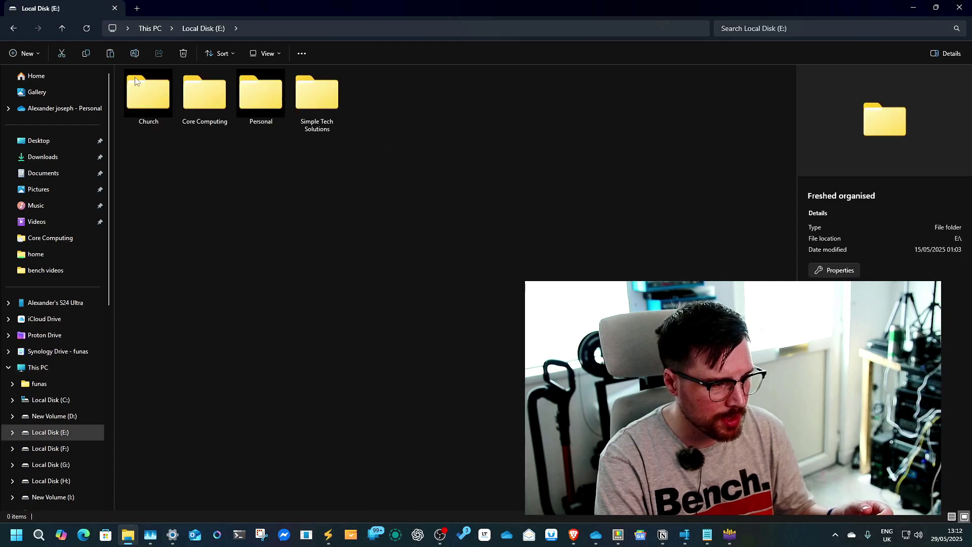
pyautogui.doubleClick(205, 98)
pyautogui.click(274, 28)
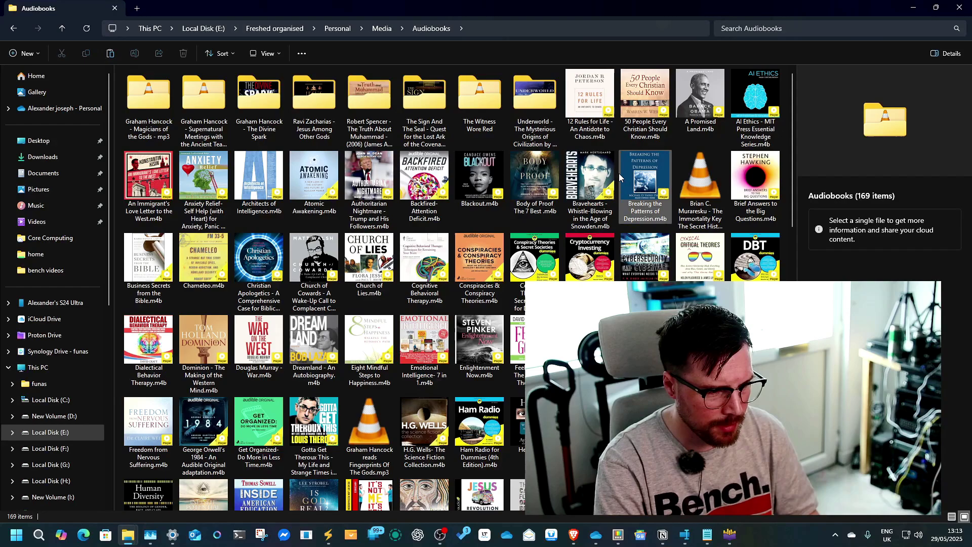
pyautogui.click(914, 7)
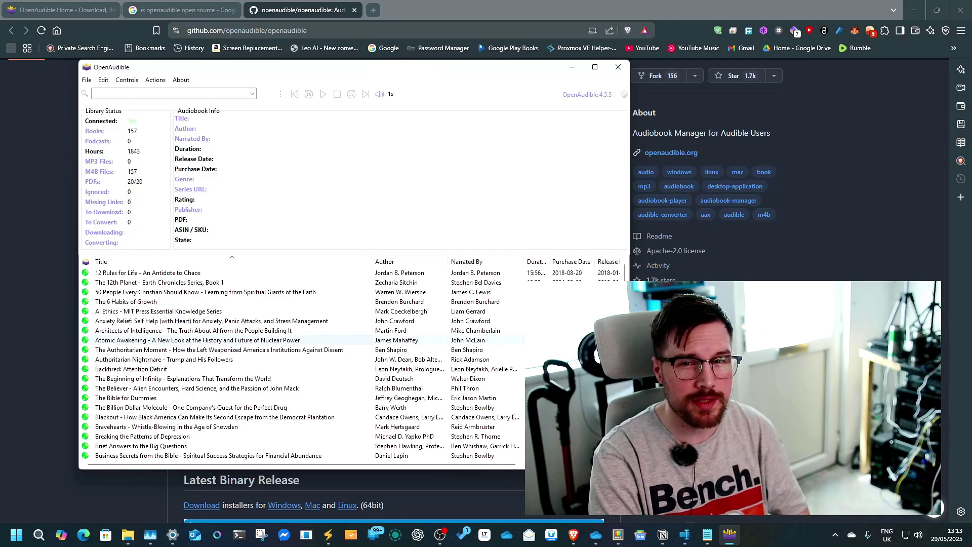
# - Find the Kindle desktop app on the computer and launch it
pyautogui.press('super')
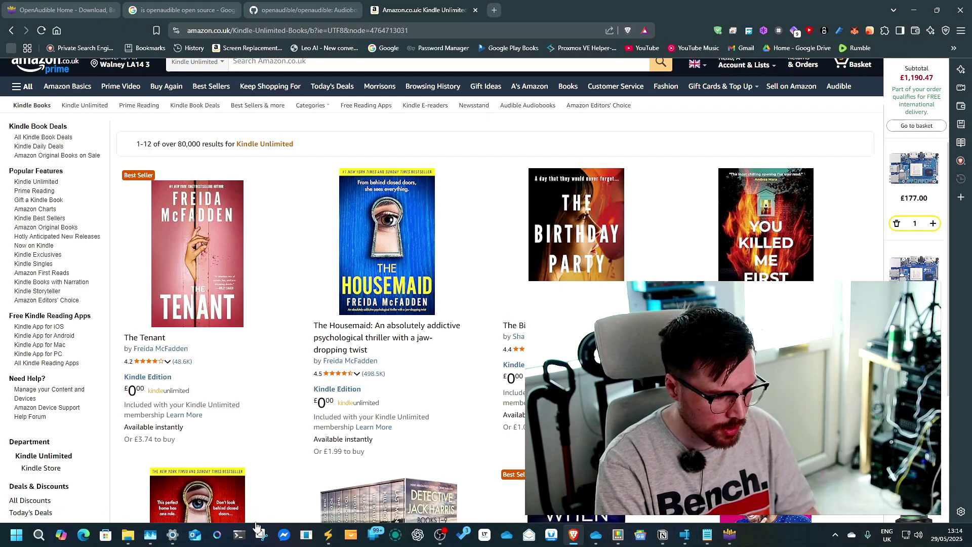
pyautogui.click(2, 544)
pyautogui.write('kindle')
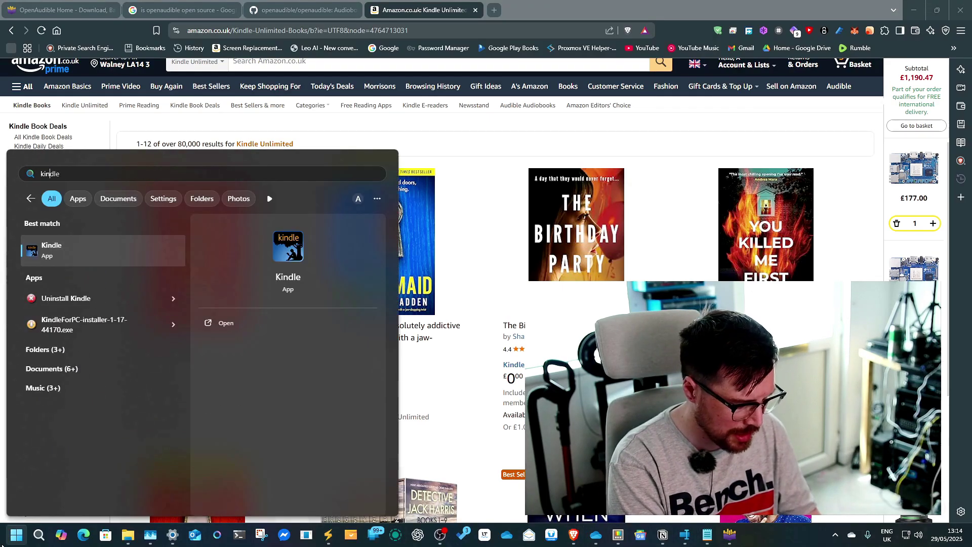
pyautogui.press('Return')
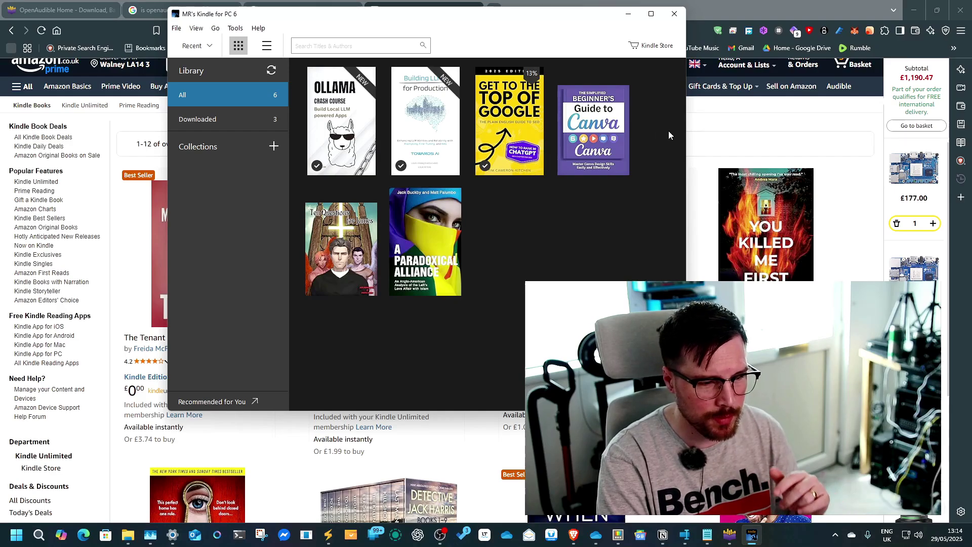
# - Return to the browser and look through the Kindle Unlimited books listed on Amazon
pyautogui.click(745, 124)
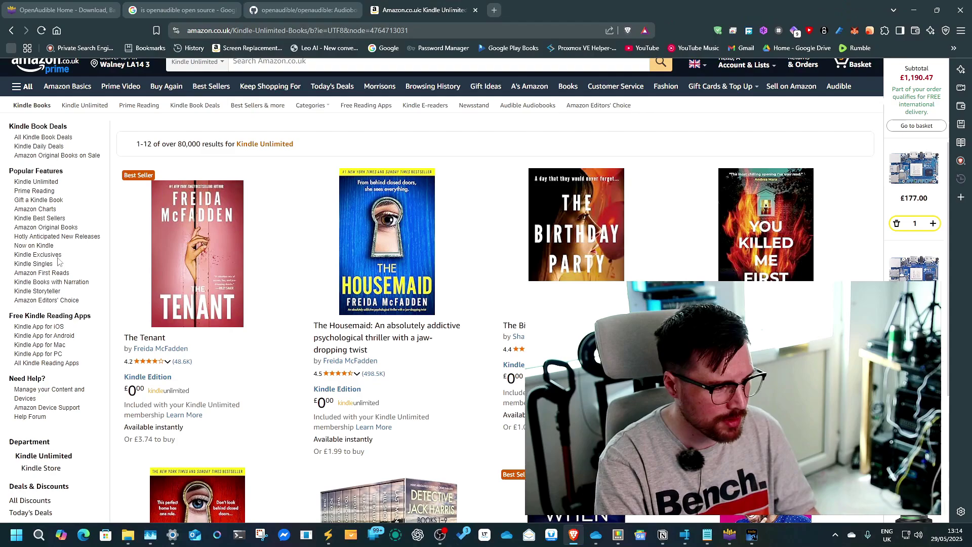
pyautogui.scroll(-15, 126, 326)
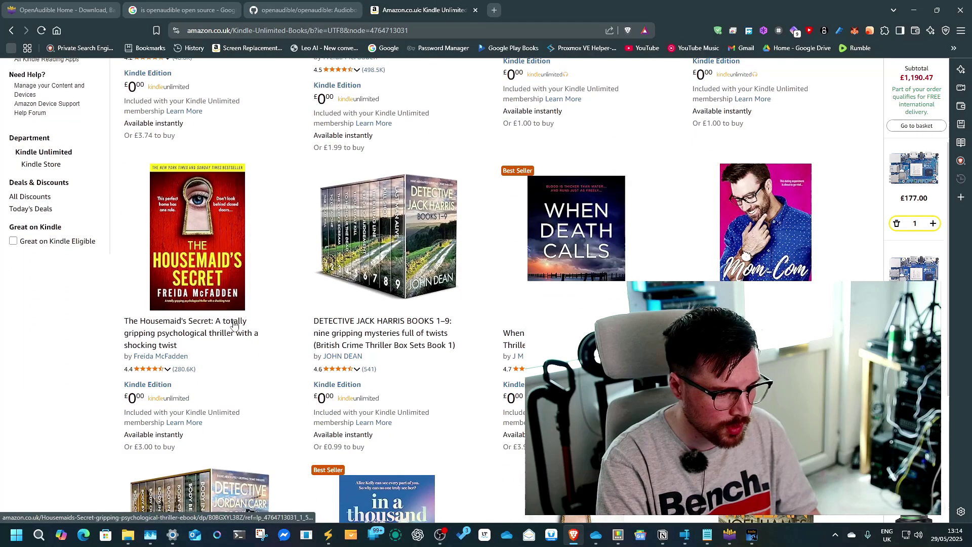
pyautogui.scroll(15, 241, 322)
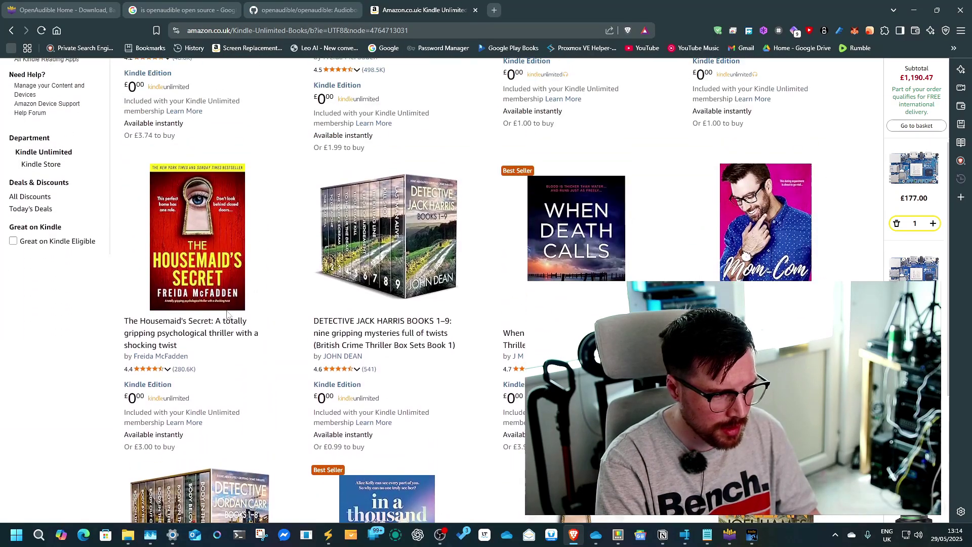
pyautogui.scroll(1, 91, 275)
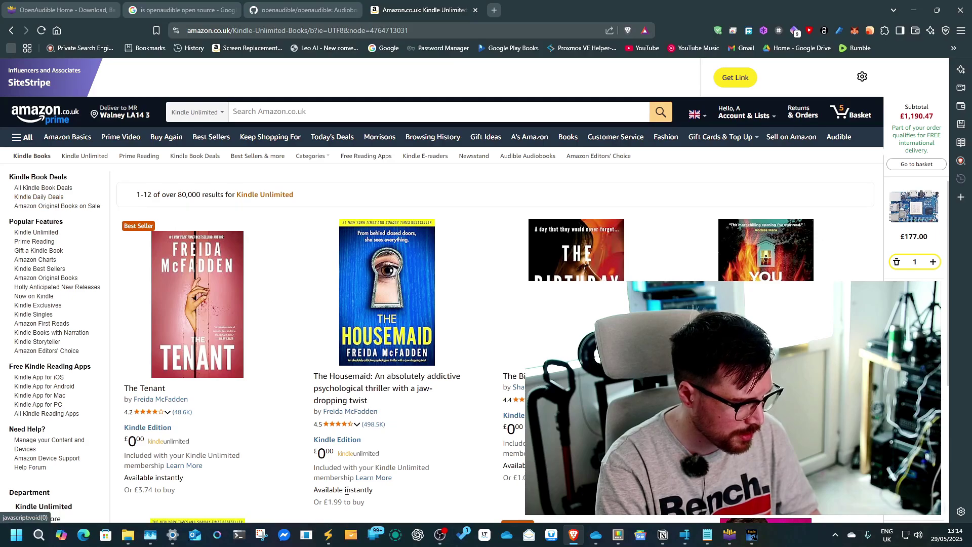
# - Reopen the Amazon page for "Content Creation & Marketing Essentials: 4 in 1" and add the Kindle Unlimited edition to the library
pyautogui.hotkey('ctrl', 'shift', 't')
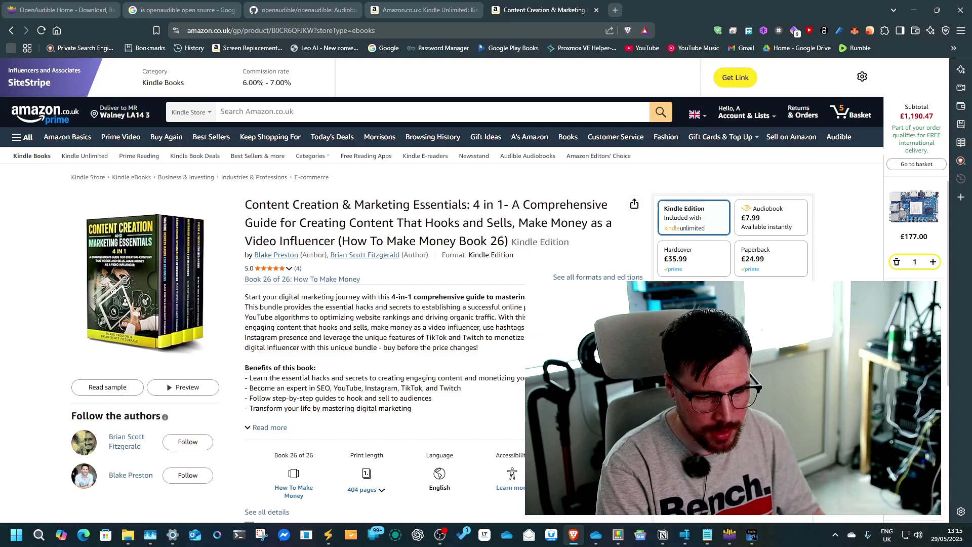
pyautogui.scroll(-3, 709, 213)
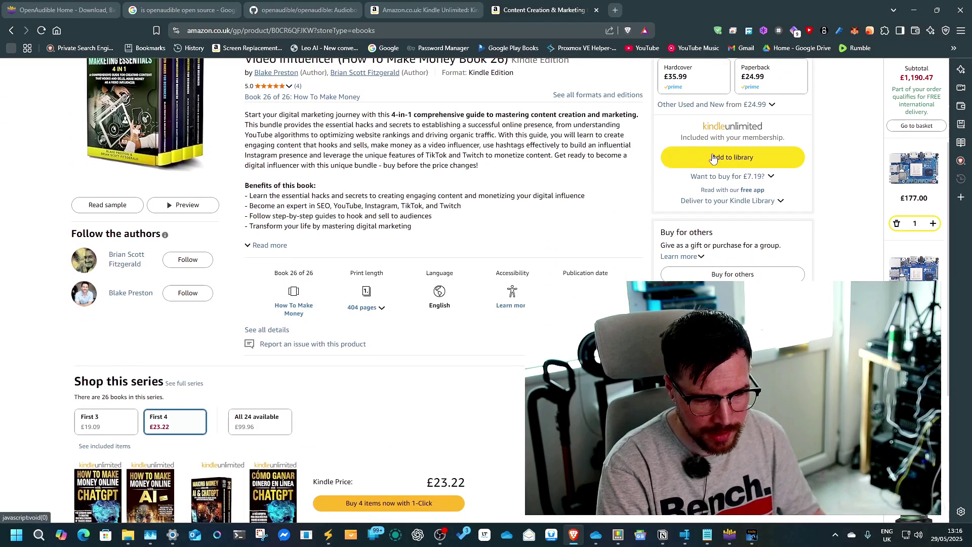
pyautogui.click(733, 158)
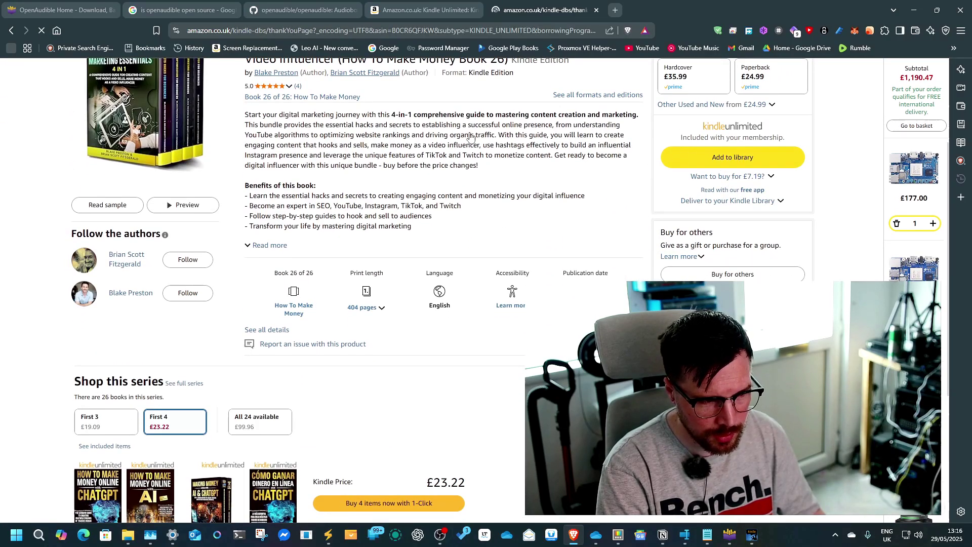
# - Switch to Kindle for PC, sync the library to fetch the newly borrowed book, and reposition the window
pyautogui.click(754, 536)
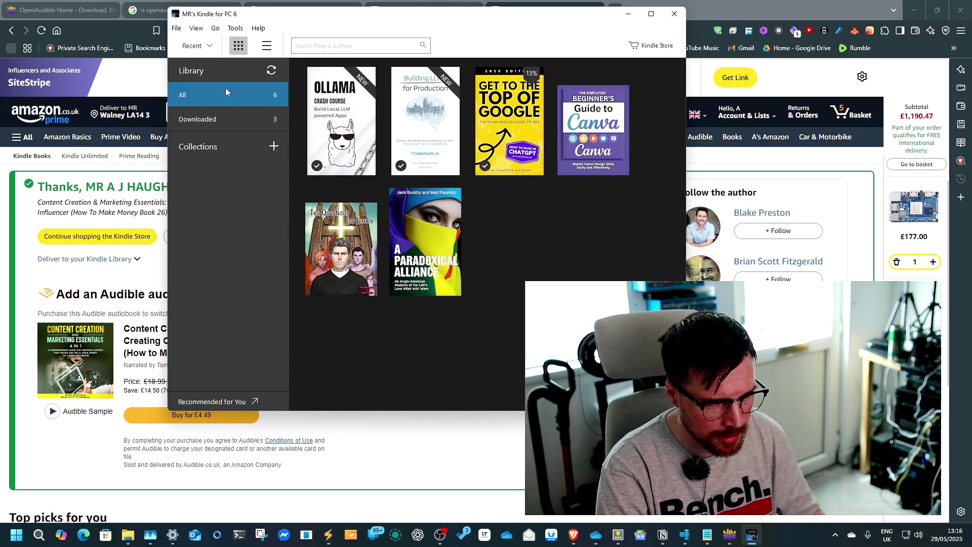
pyautogui.click(272, 70)
pyautogui.moveTo(390, 21); pyautogui.dragTo(314, 18)
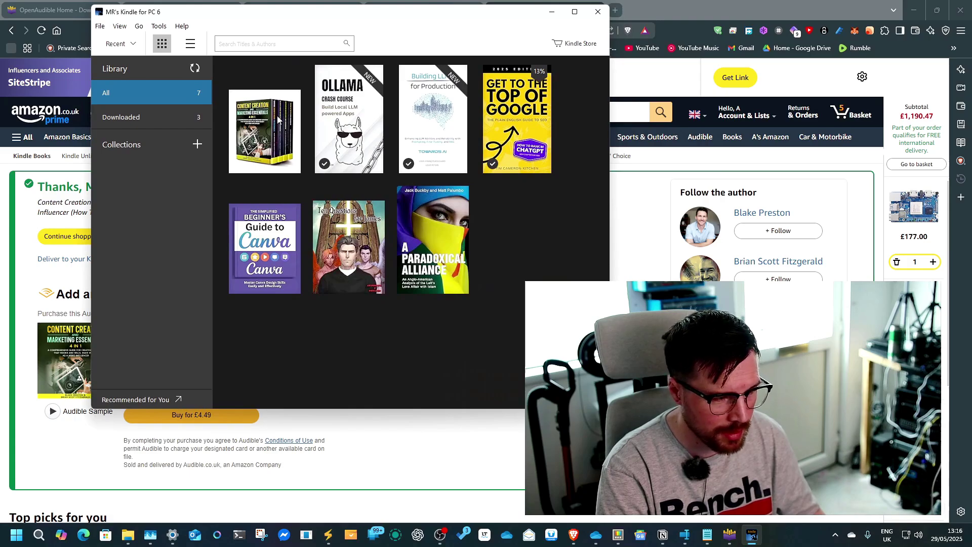
# - Download the borrowed "Content Creation & Marketing Essentials" book to the computer in Kindle for PC
pyautogui.rightClick(288, 108)
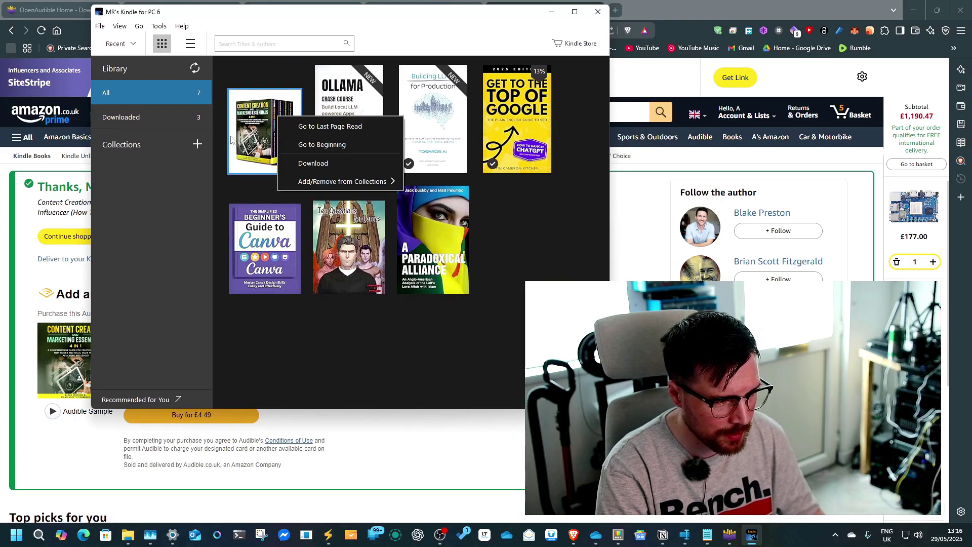
pyautogui.click(331, 161)
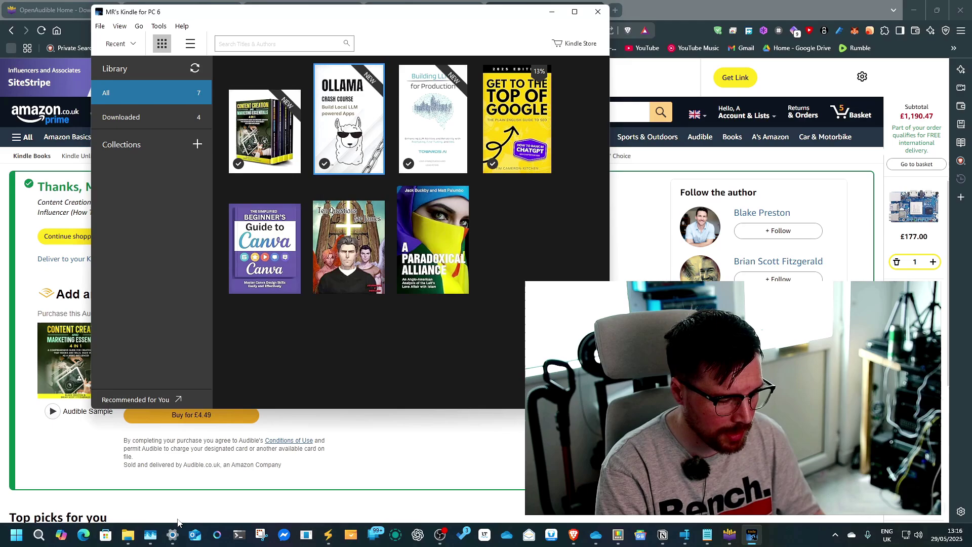
# - Switch to File Explorer, open the My Kindle Content folder in Documents and select the four AZW book files
pyautogui.moveTo(127, 534)
pyautogui.click(100, 478)
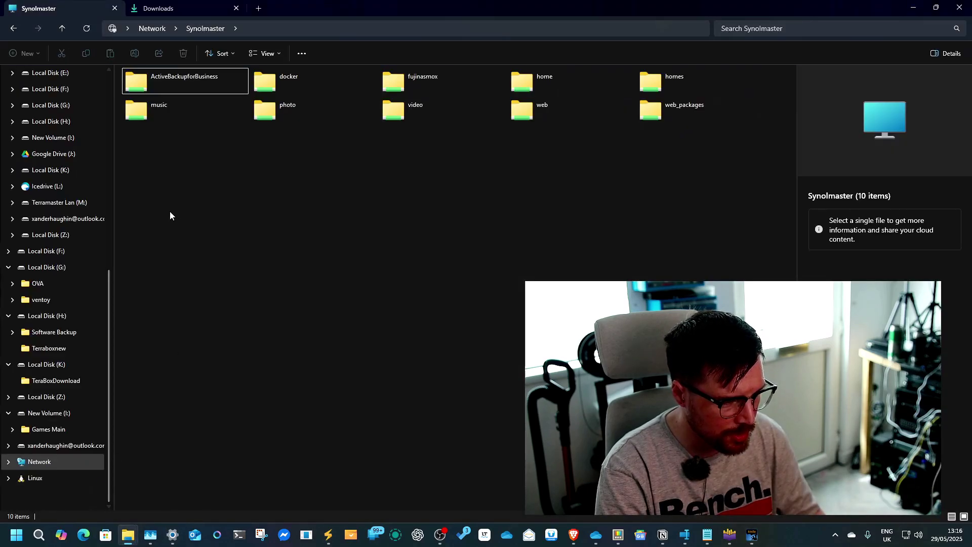
pyautogui.scroll(6, 54, 170)
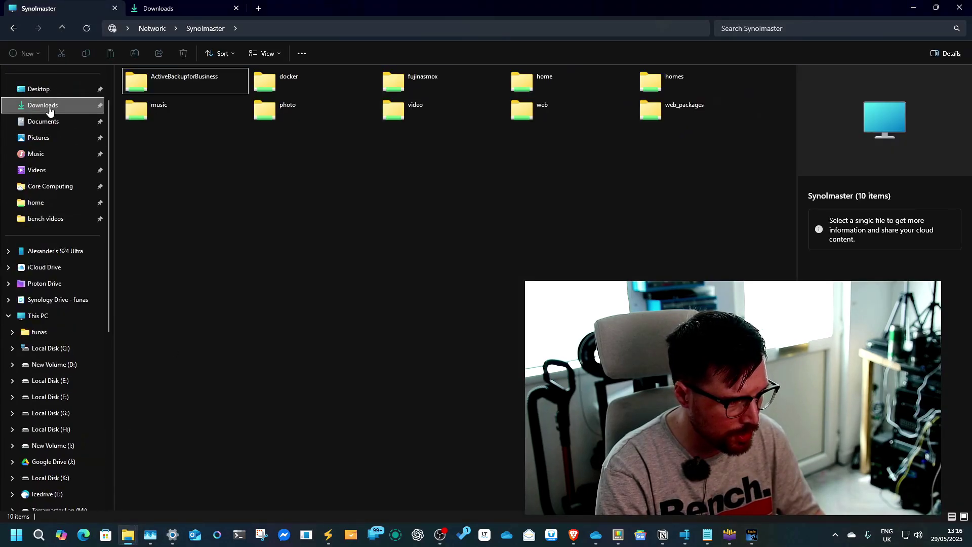
pyautogui.click(49, 108)
pyautogui.click(46, 121)
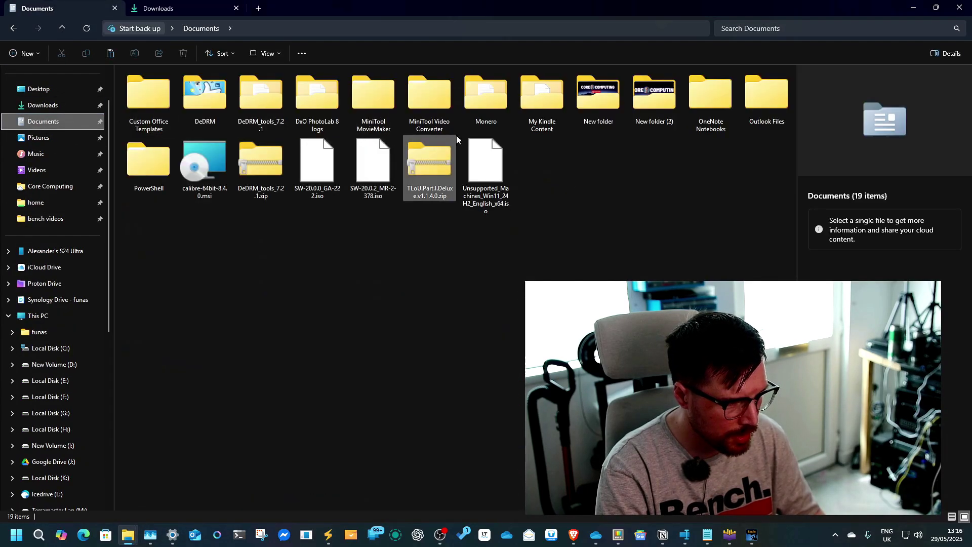
pyautogui.doubleClick(544, 100)
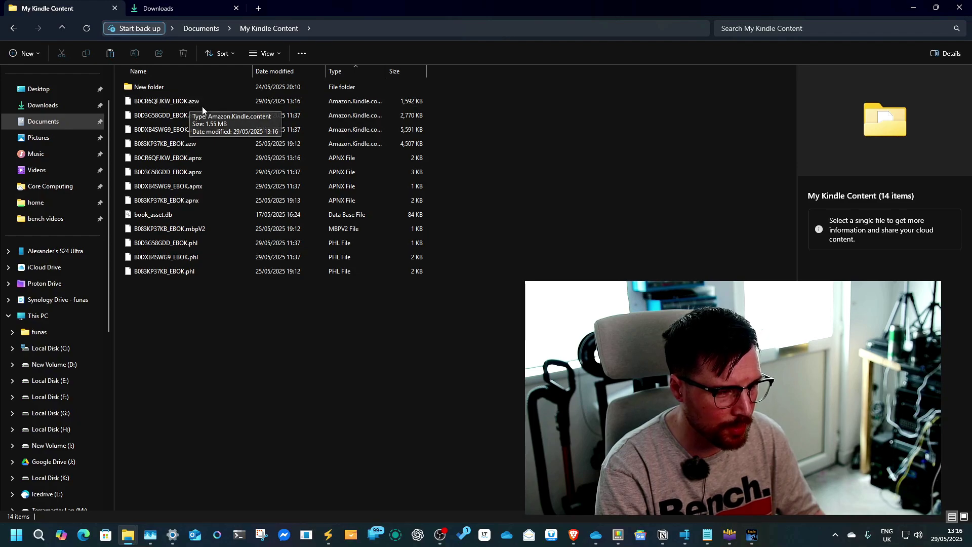
pyautogui.moveTo(120, 98); pyautogui.dragTo(200, 186)
pyautogui.click(565, 190)
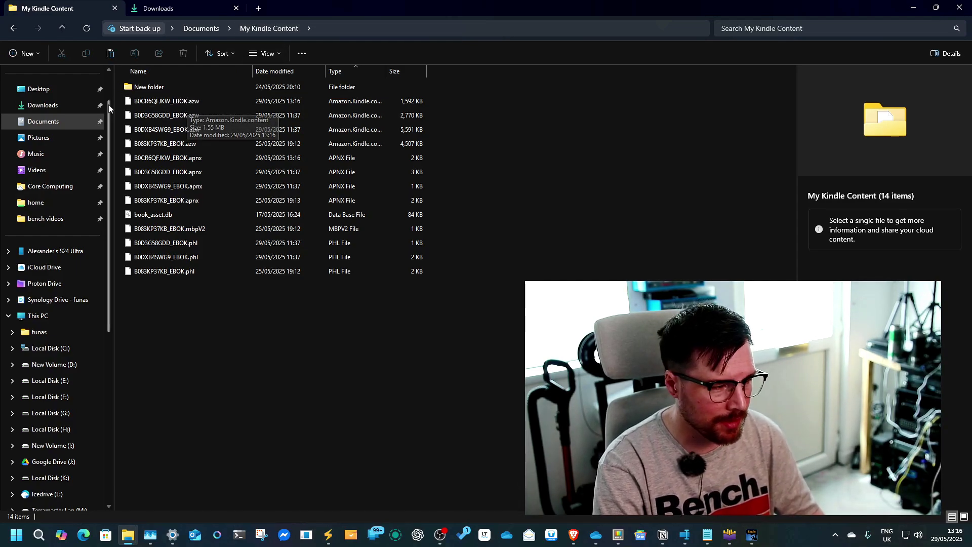
pyautogui.moveTo(118, 96); pyautogui.dragTo(227, 148)
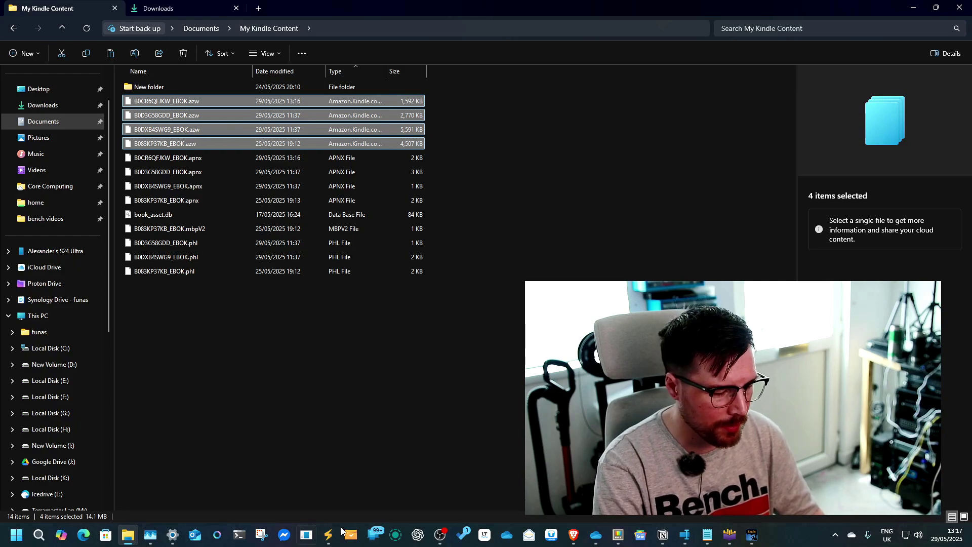
# - Switch to the browser, search the web for "calibre book windows" and open calibre's Download for Windows page
pyautogui.hotkey('alt', 'Tab')
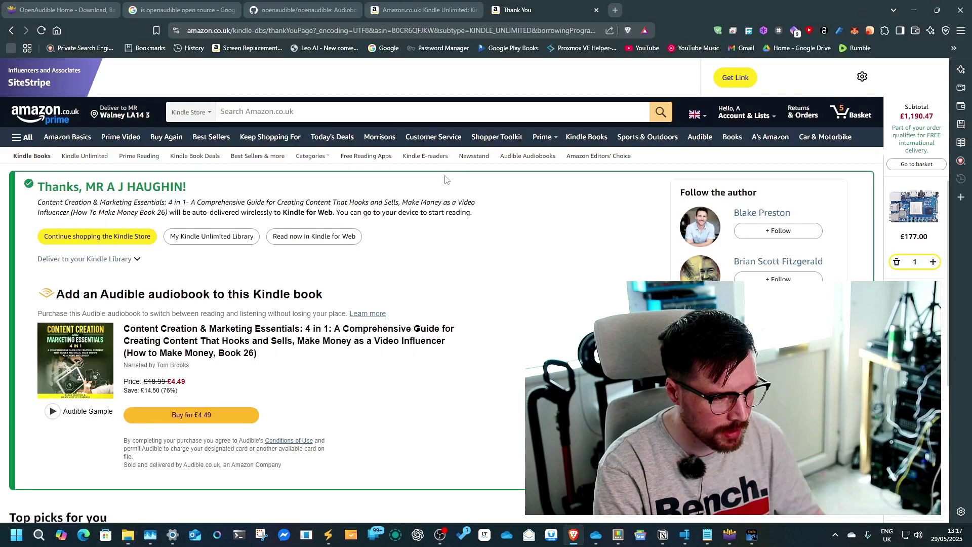
pyautogui.click(621, 12)
pyautogui.write('calibre book windows')
pyautogui.press('Return')
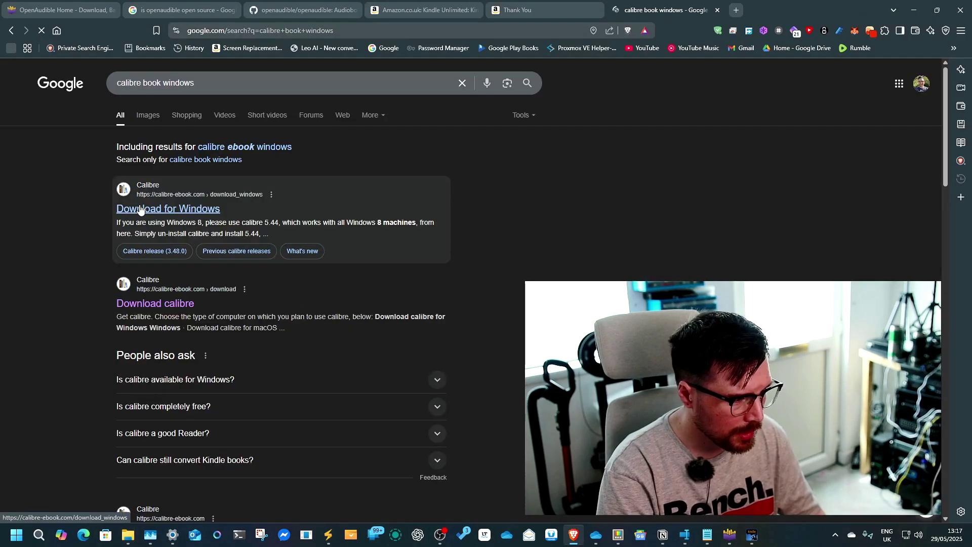
pyautogui.click(188, 213)
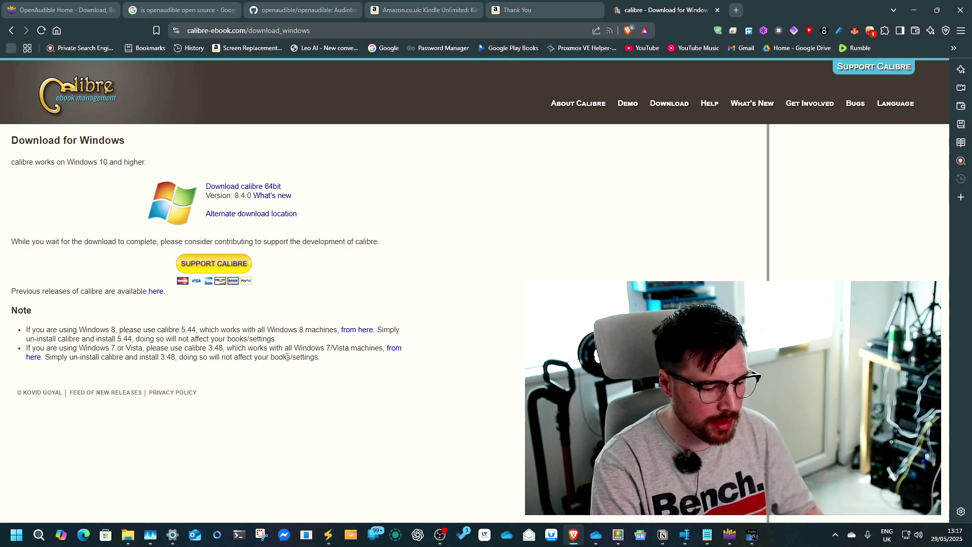
pyautogui.click(128, 535)
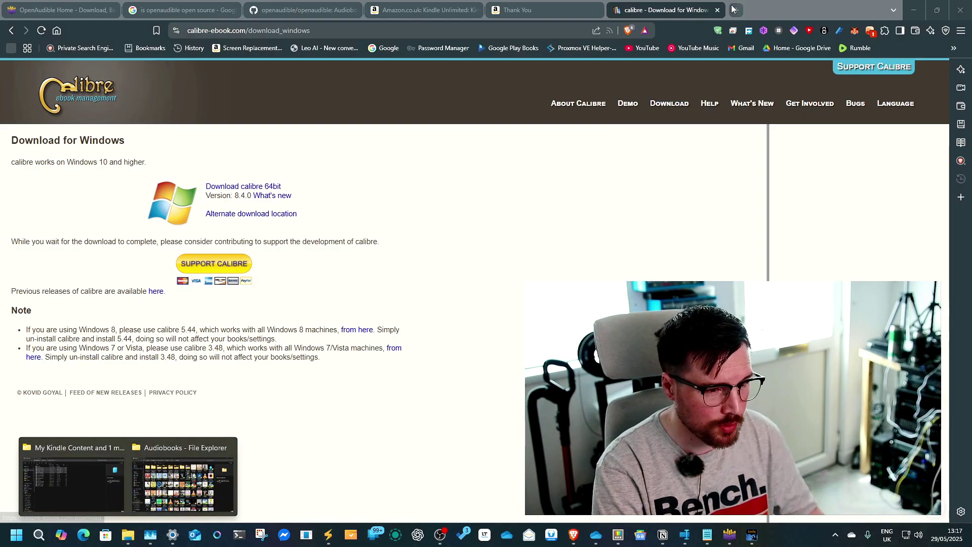
# - Search for "dedrm tools for calibre" in a new tab and open the v7.2.1 release page of the DeDRM_tools GitHub repository
pyautogui.click(732, 9)
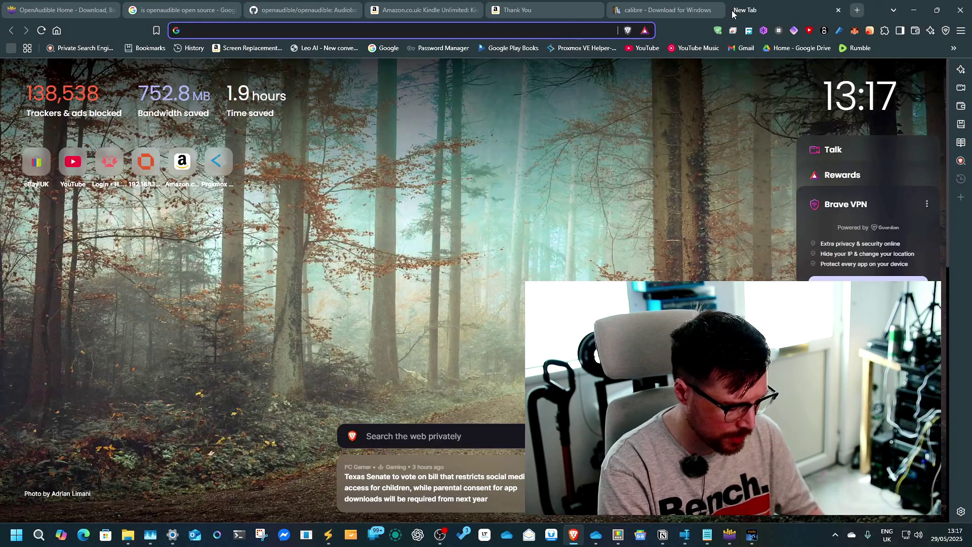
pyautogui.write('ddr')
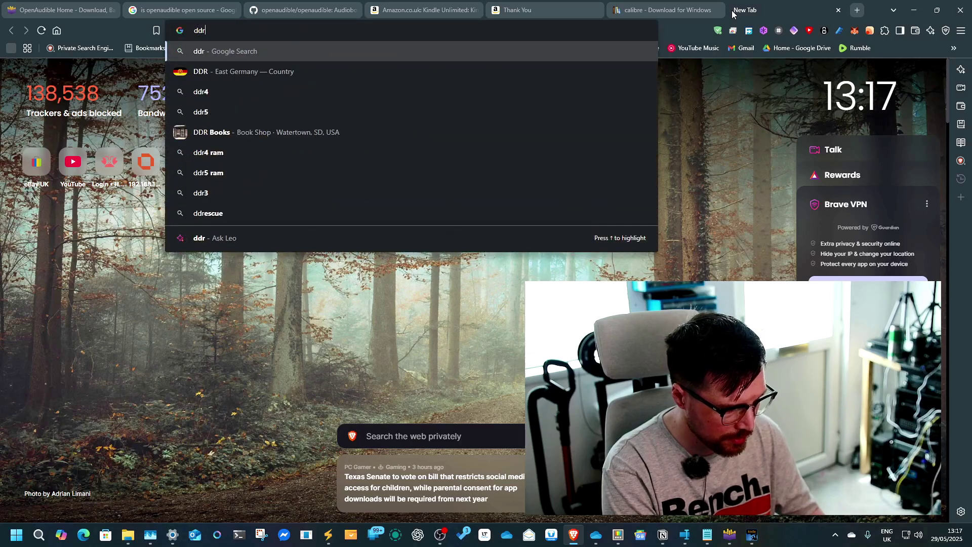
pyautogui.write('m tools')
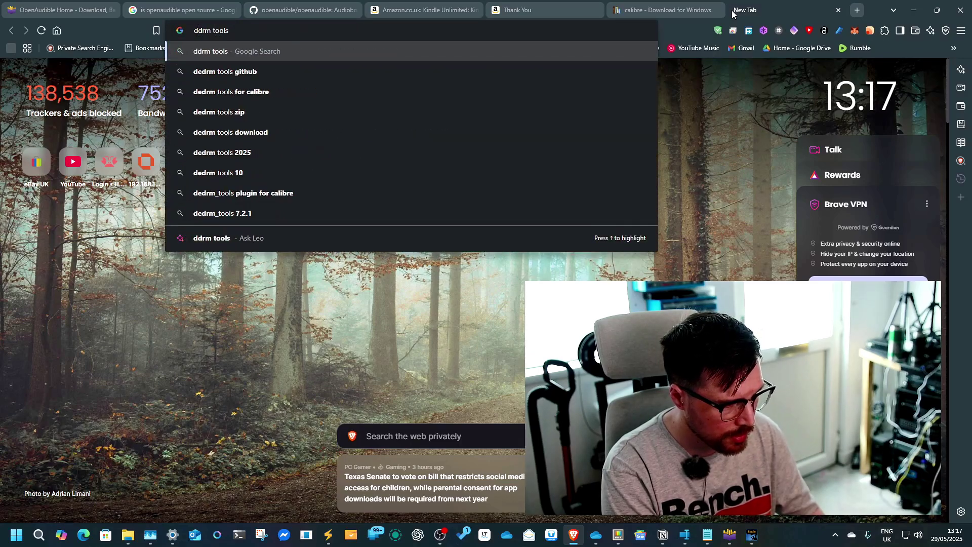
pyautogui.press('Down')
pyautogui.press('Down')
pyautogui.press('Return')
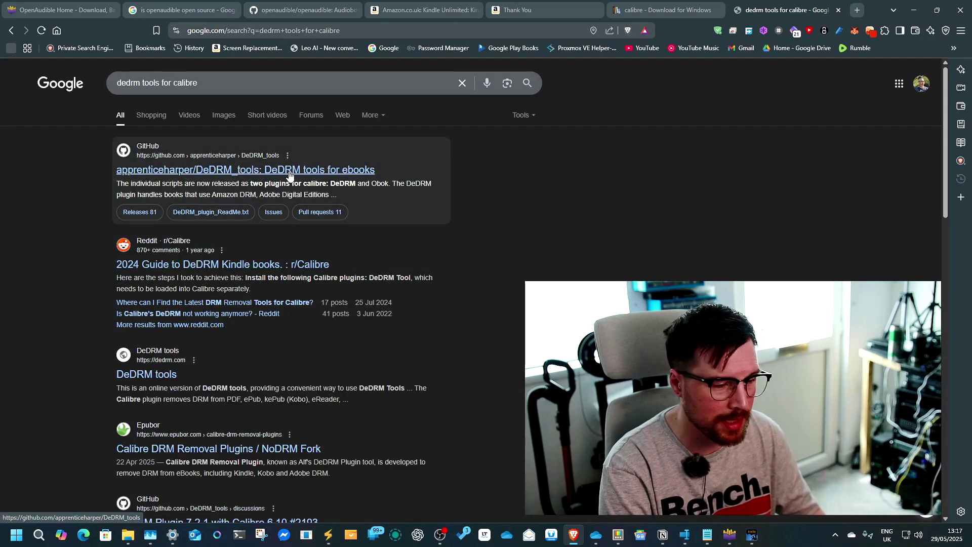
pyautogui.click(285, 172)
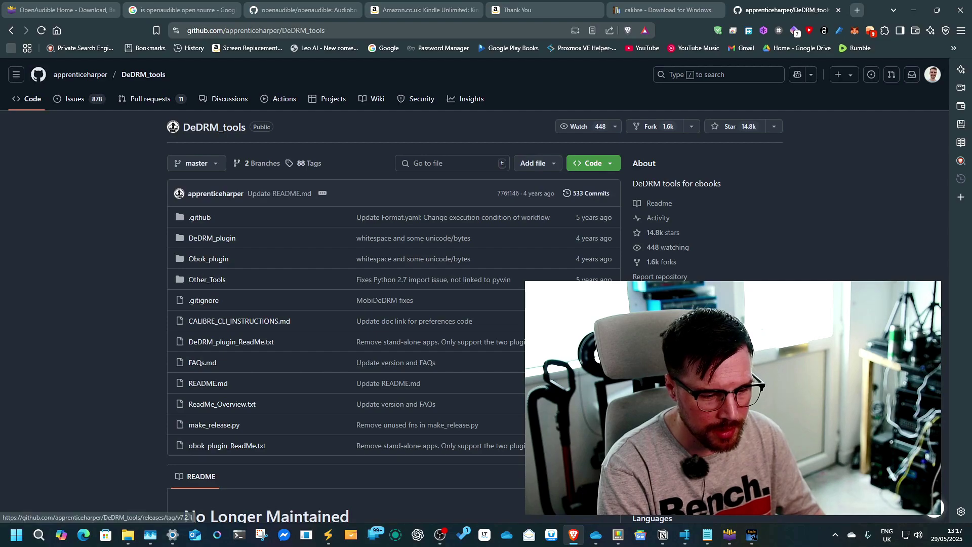
pyautogui.click(658, 296)
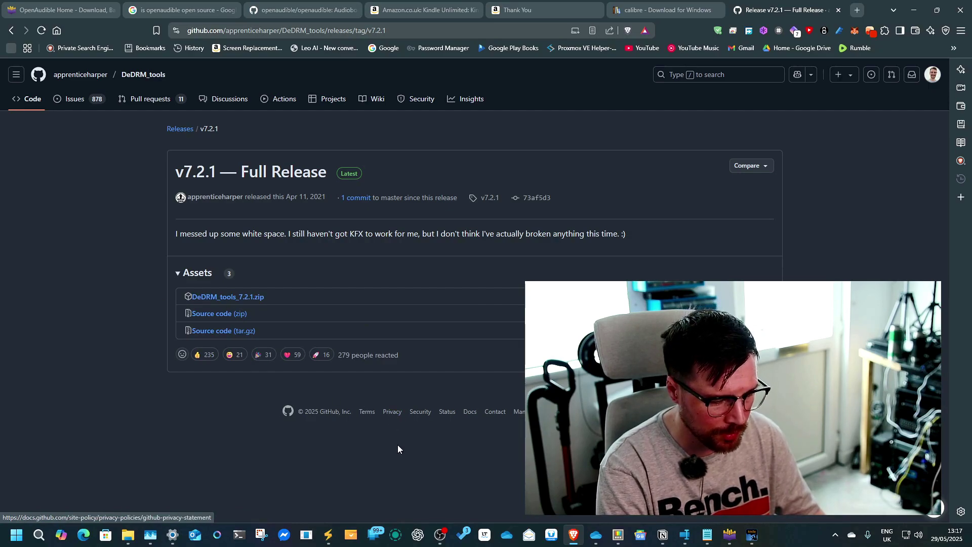
# - Find the installed calibre 64bit e-book management app on the computer and launch it
pyautogui.click(10, 538)
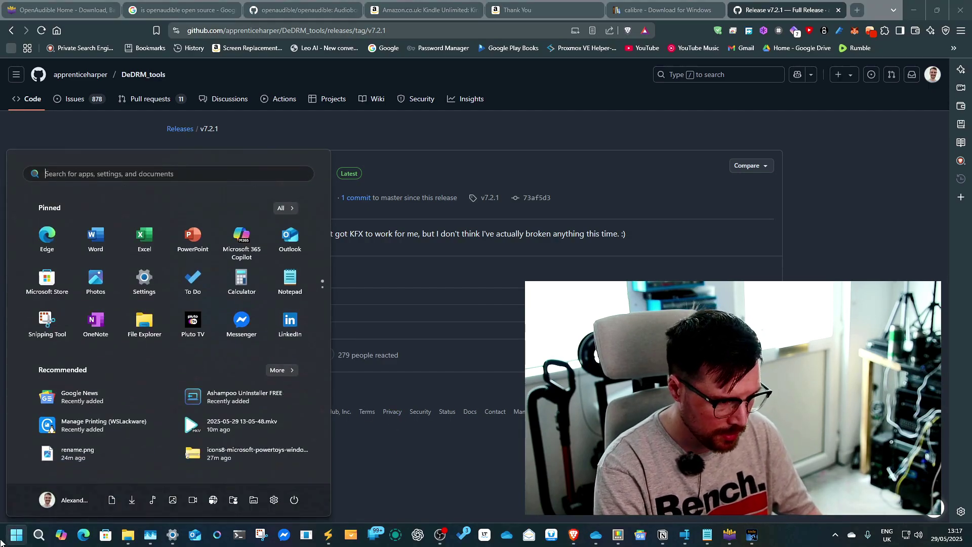
pyautogui.write('cal')
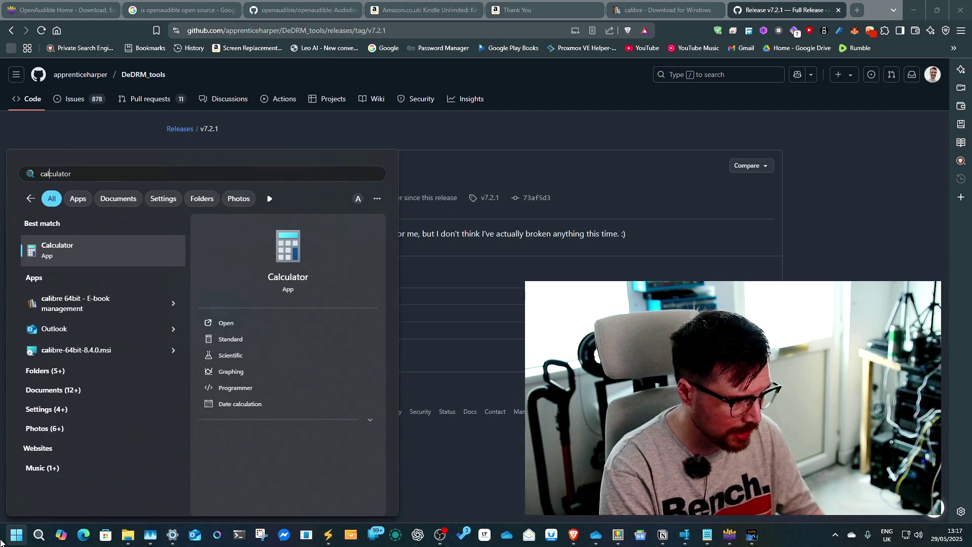
pyautogui.press('Down')
pyautogui.press('Return')
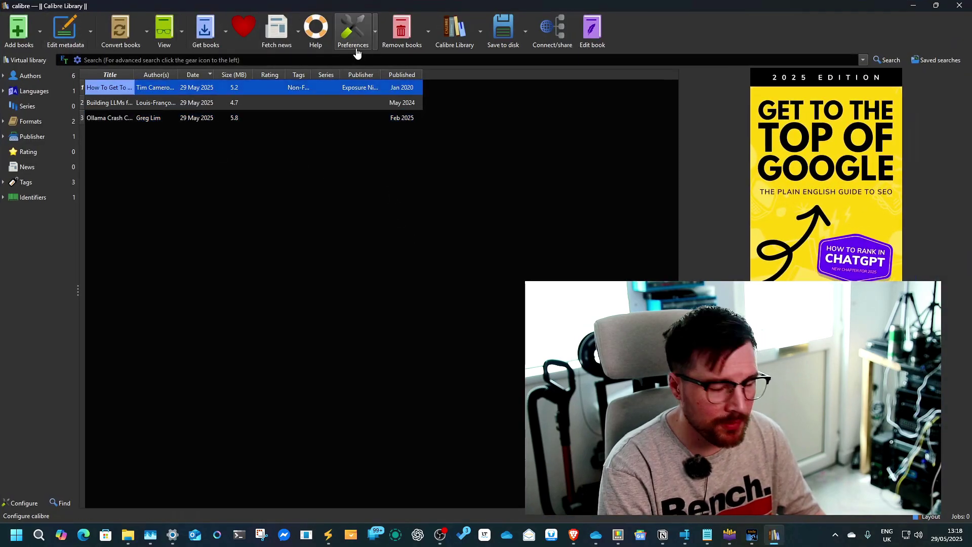
# - Start loading DeDRM_plugin.zip from the DeDRM_tools_7.2.1 folder in calibre's plugin preferences, and close the dialogs without adding it
pyautogui.click(352, 33)
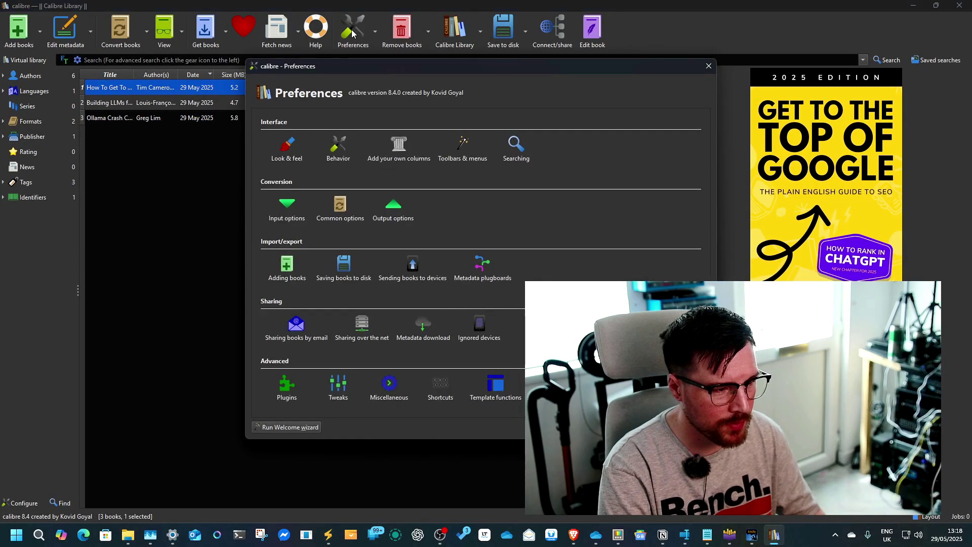
pyautogui.click(281, 387)
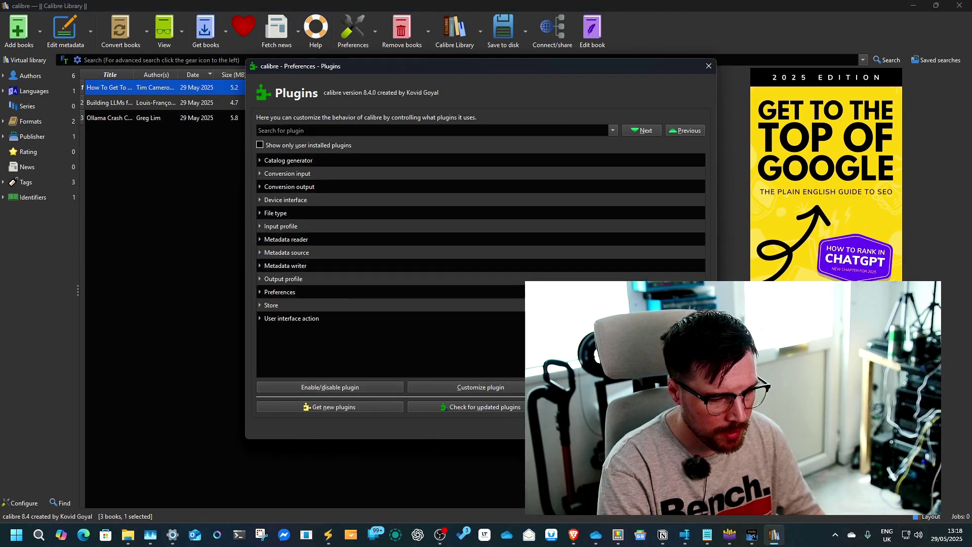
pyautogui.moveTo(637, 68); pyautogui.dragTo(438, 37)
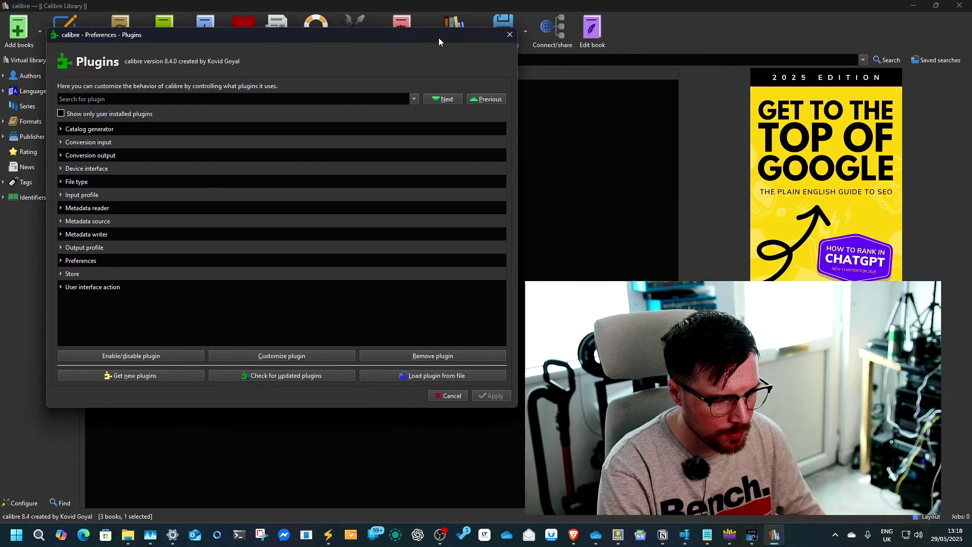
pyautogui.click(436, 375)
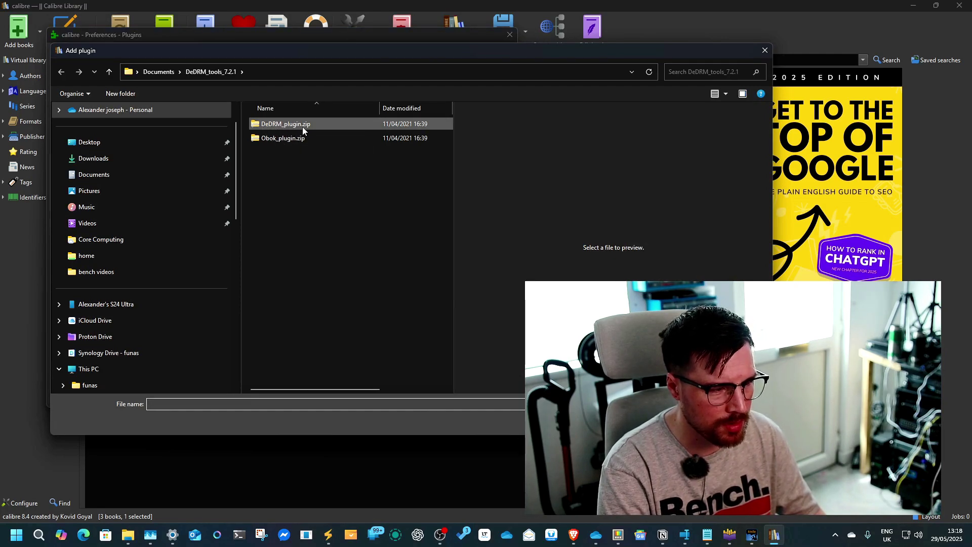
pyautogui.click(282, 125)
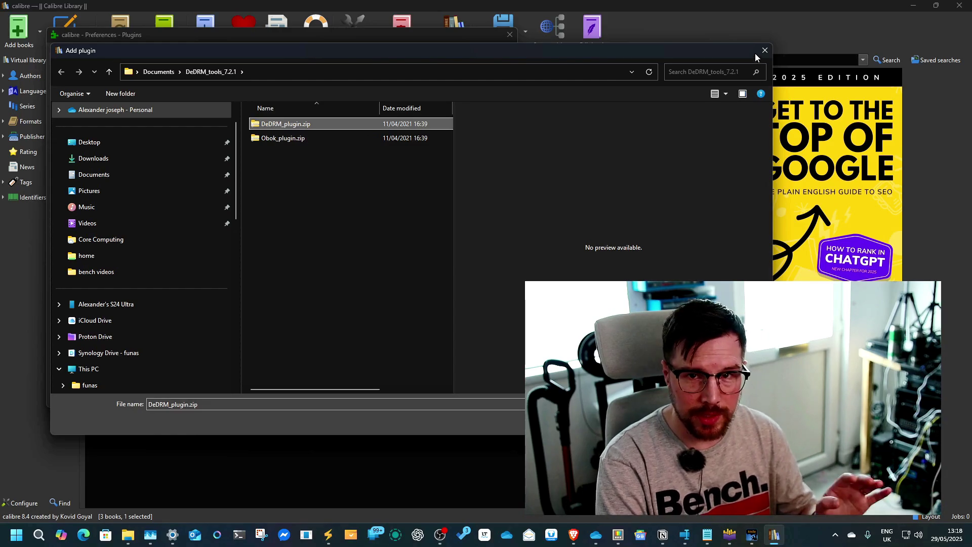
pyautogui.click(765, 50)
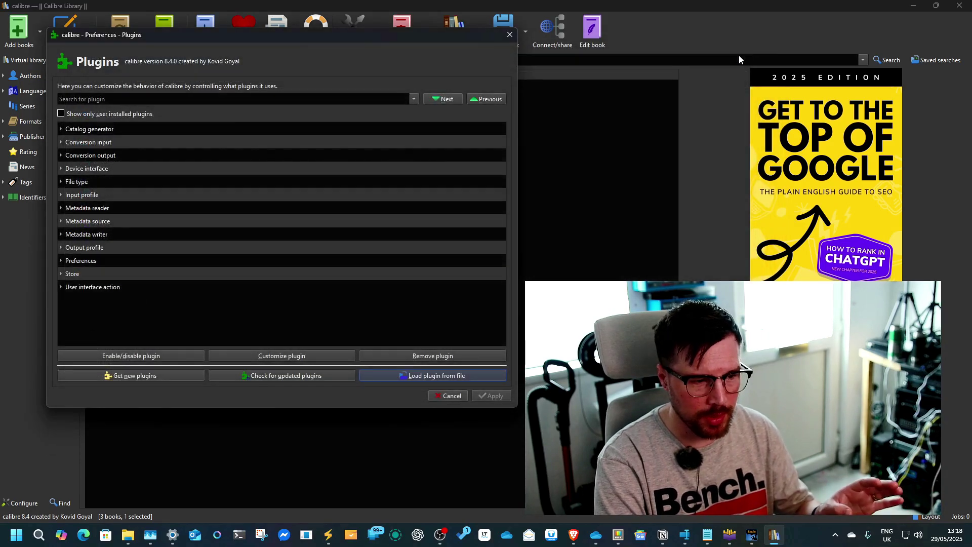
pyautogui.click(508, 35)
pyautogui.click(509, 35)
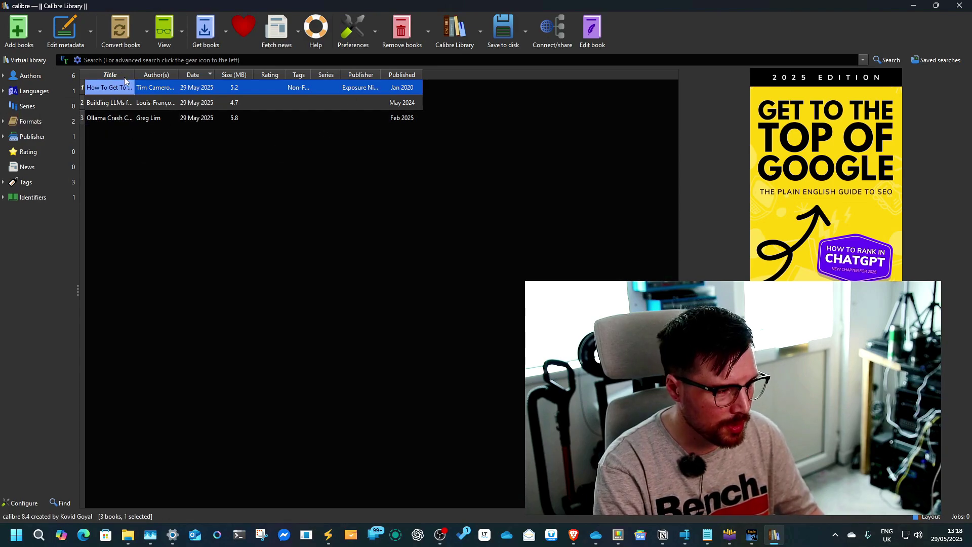
# - Select all three books in the calibre library and delete them together with their files
pyautogui.click(150, 119)
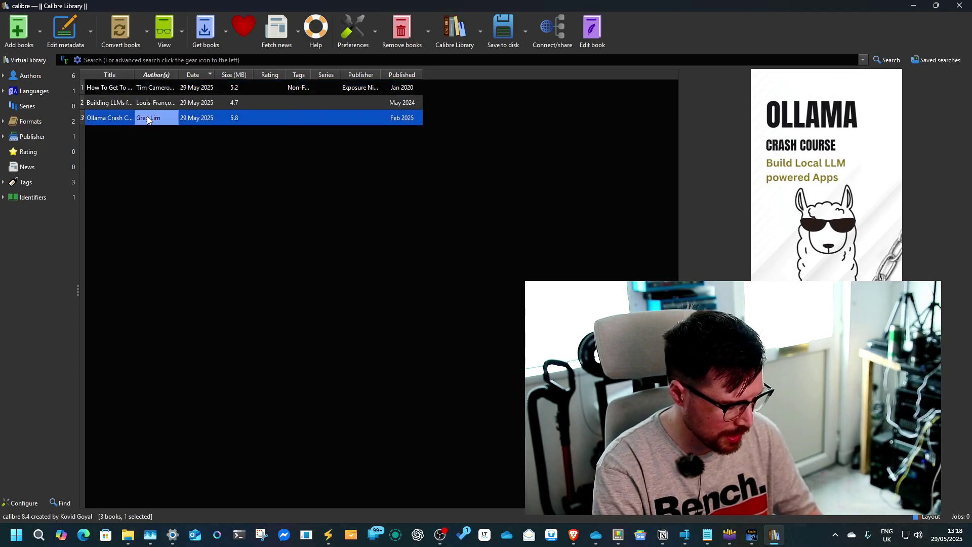
pyautogui.hotkey('ctrl', 'a')
pyautogui.rightClick(219, 92)
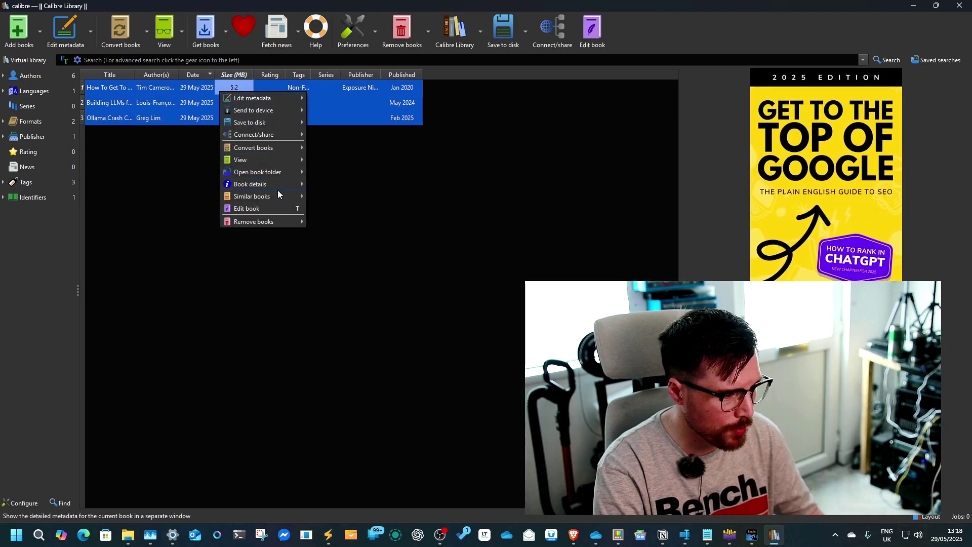
pyautogui.moveTo(263, 221)
pyautogui.click(342, 223)
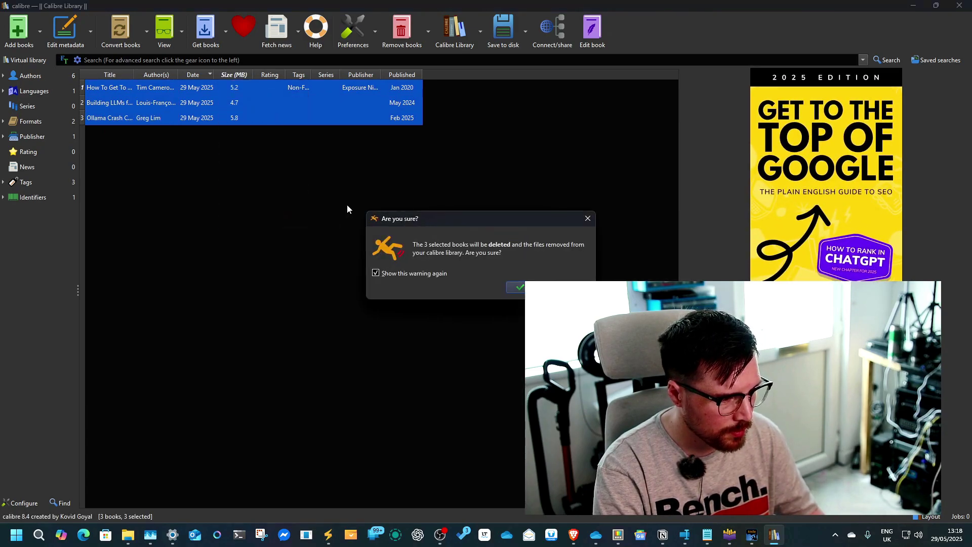
pyautogui.click(518, 287)
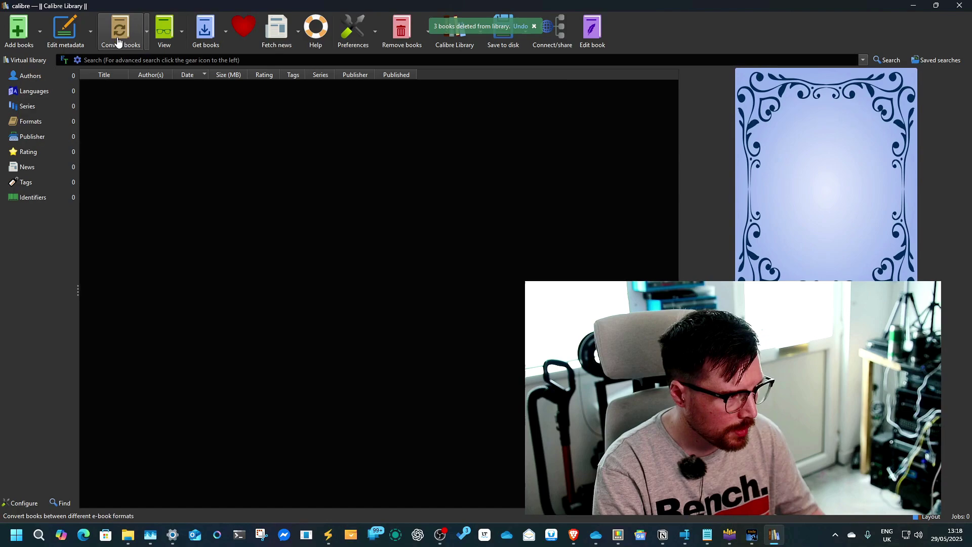
# - Add the four AZW files from the My Kindle Content folder to the calibre library
pyautogui.click(17, 30)
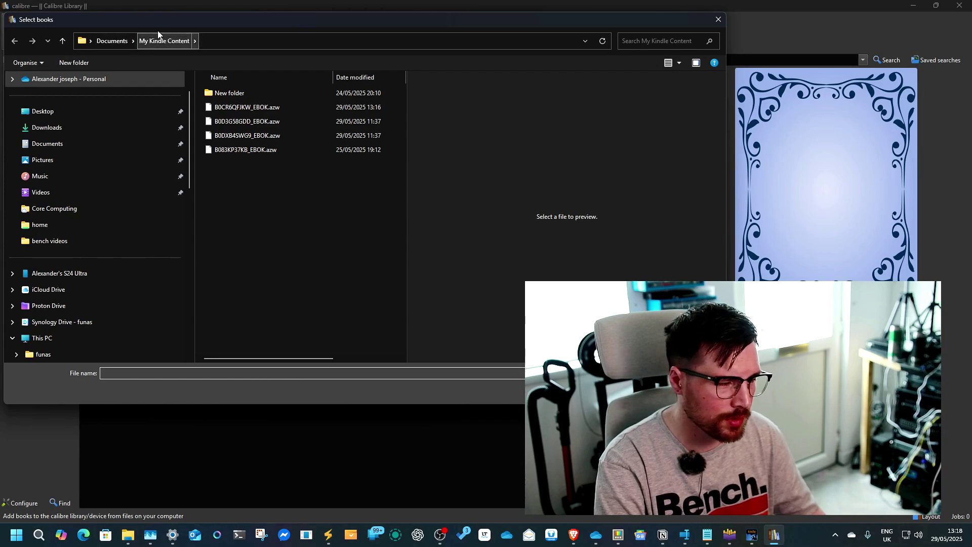
pyautogui.moveTo(254, 185); pyautogui.dragTo(250, 103)
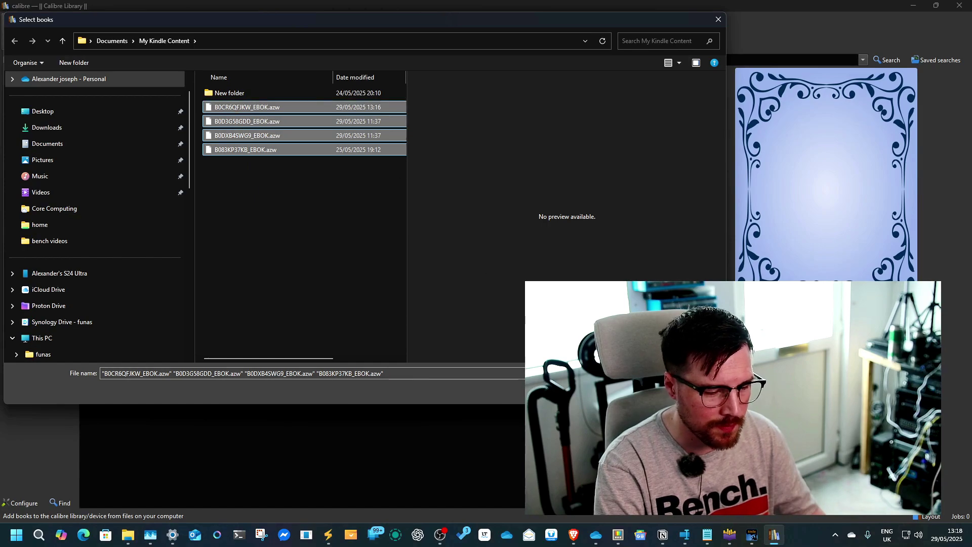
pyautogui.click(650, 391)
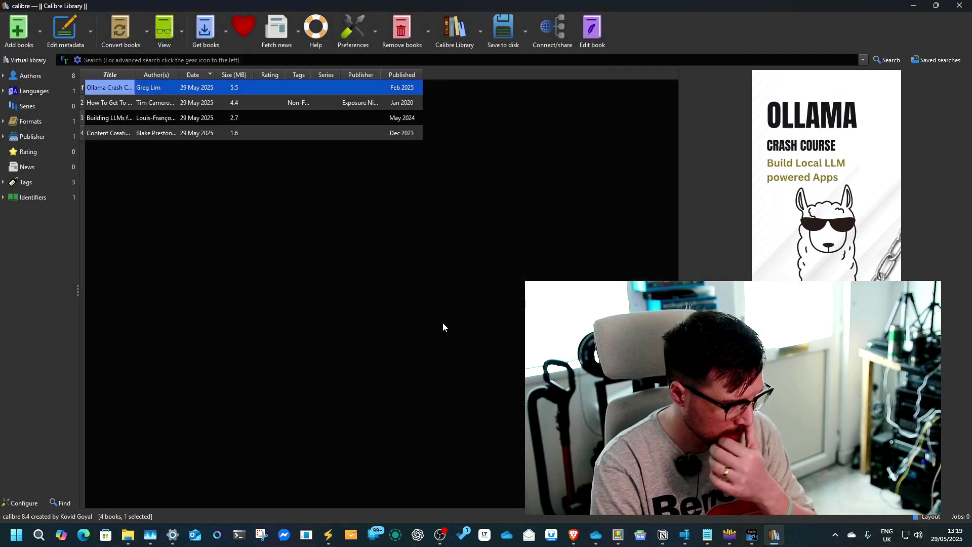
# - Check the details and covers of the other three imported books in the calibre library one by one
pyautogui.click(101, 106)
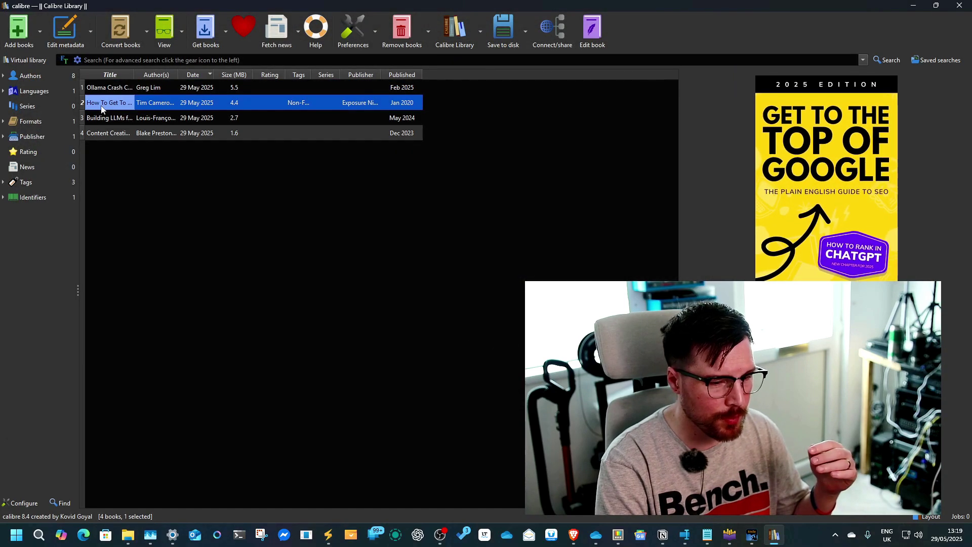
pyautogui.click(102, 117)
pyautogui.click(107, 133)
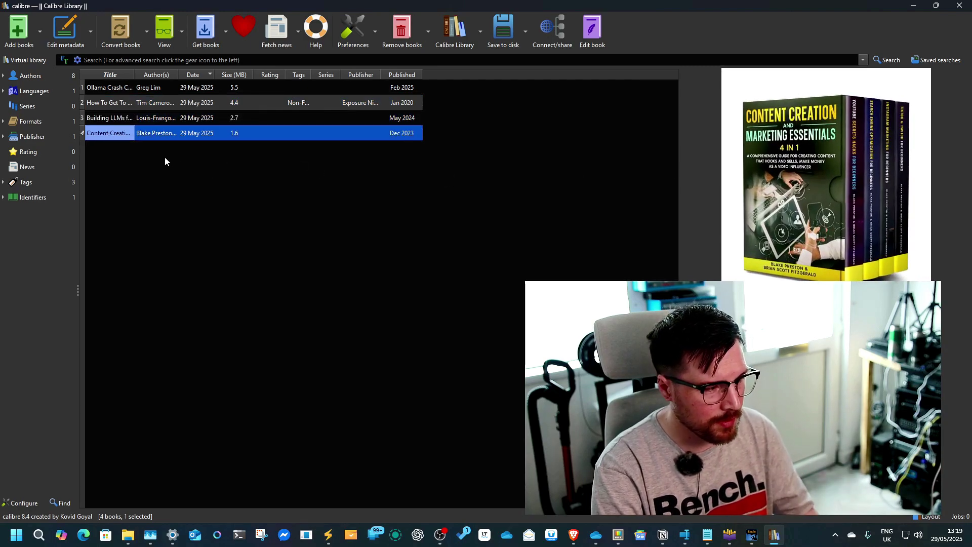
# - Select all four books in the library, start a bulk conversion and set the output format to PDF
pyautogui.hotkey('ctrl', 'a')
pyautogui.click(258, 106)
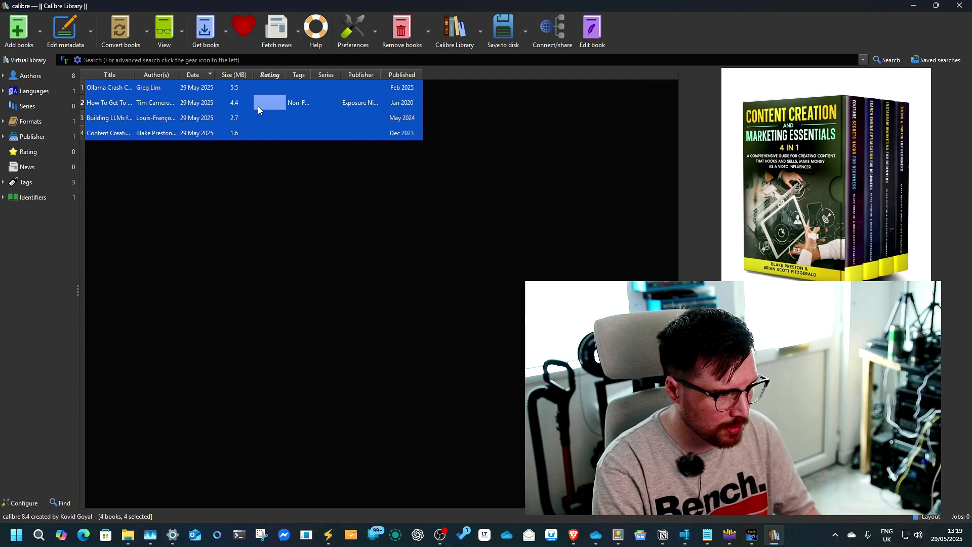
pyautogui.rightClick(257, 105)
pyautogui.moveTo(307, 165)
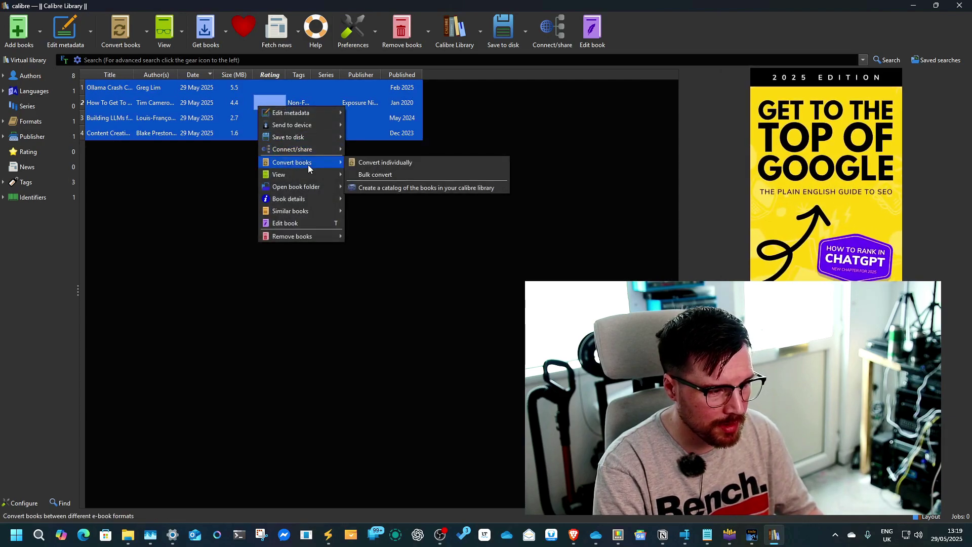
pyautogui.click(379, 175)
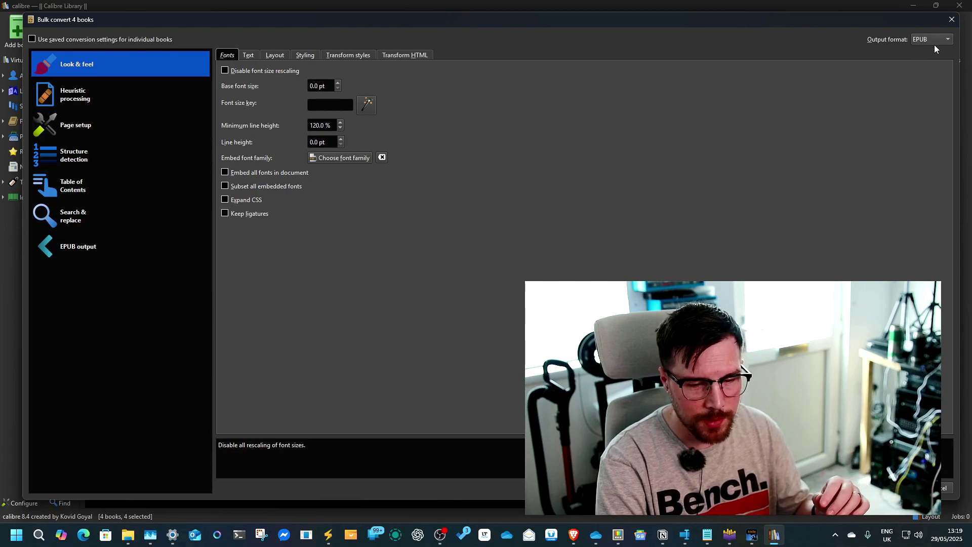
pyautogui.moveTo(891, 24); pyautogui.dragTo(713, 24)
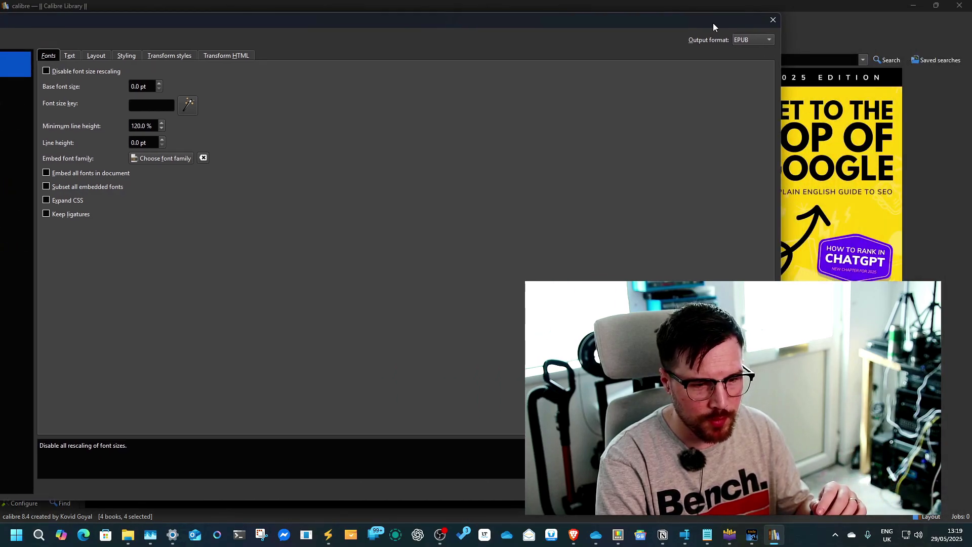
pyautogui.click(748, 42)
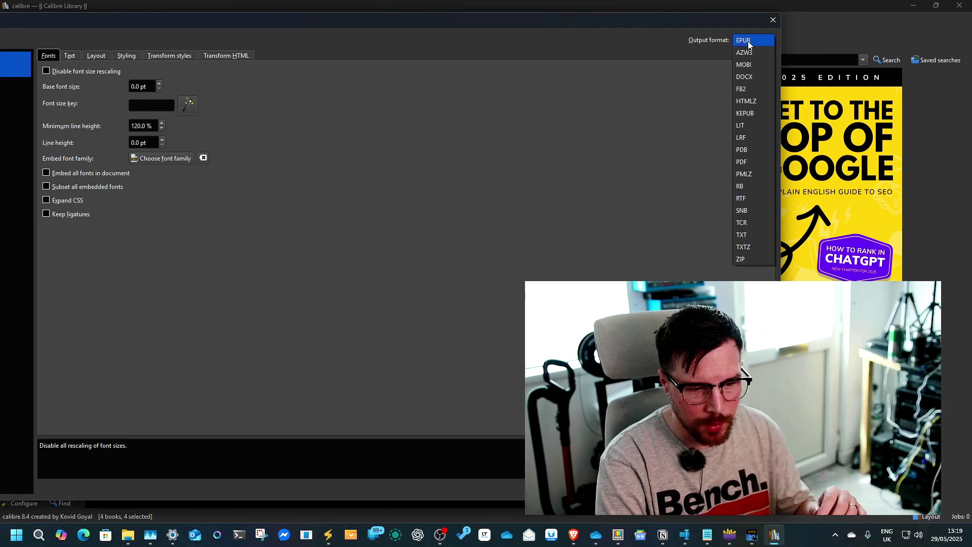
pyautogui.click(746, 162)
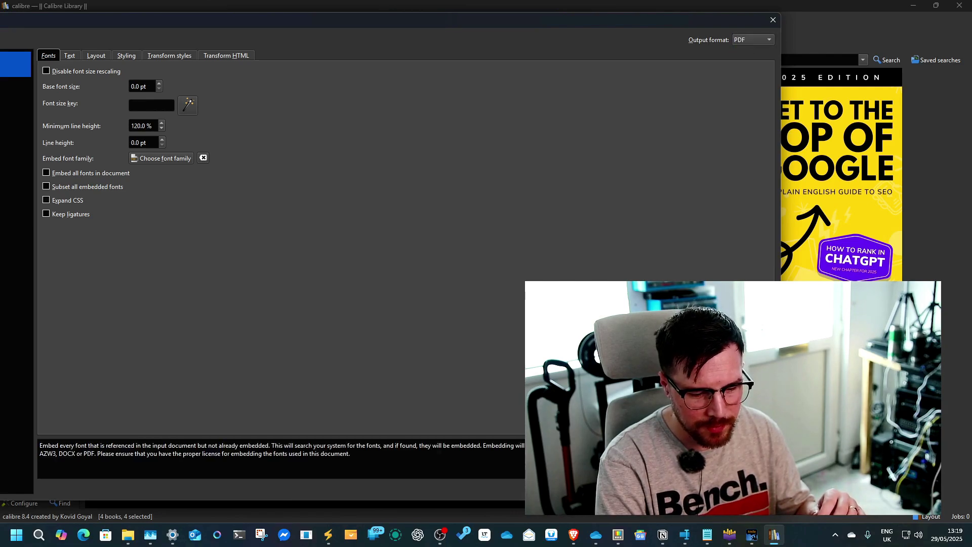
# - Display the PDF output options of the bulk conversion and start converting the four books
pyautogui.moveTo(322, 22); pyautogui.dragTo(455, 25)
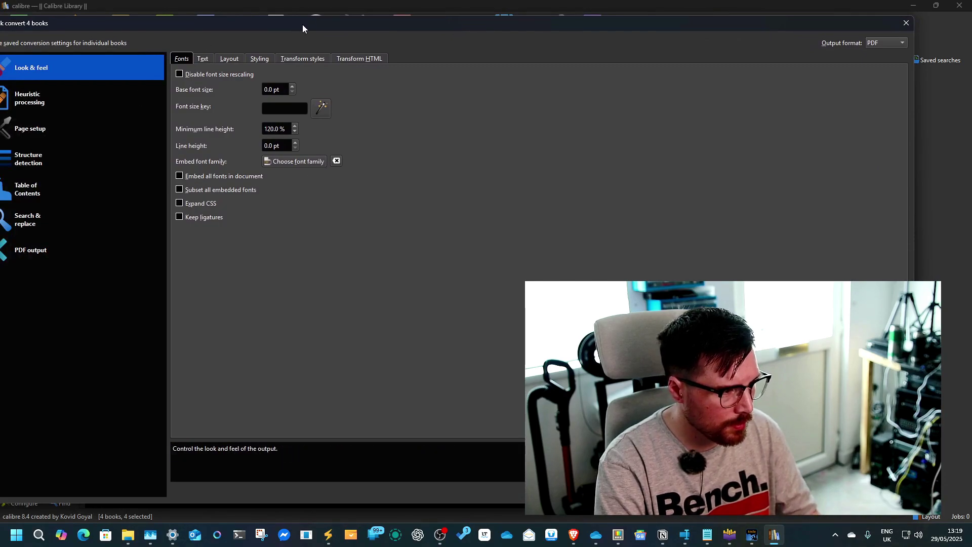
pyautogui.moveTo(302, 24); pyautogui.dragTo(338, 23)
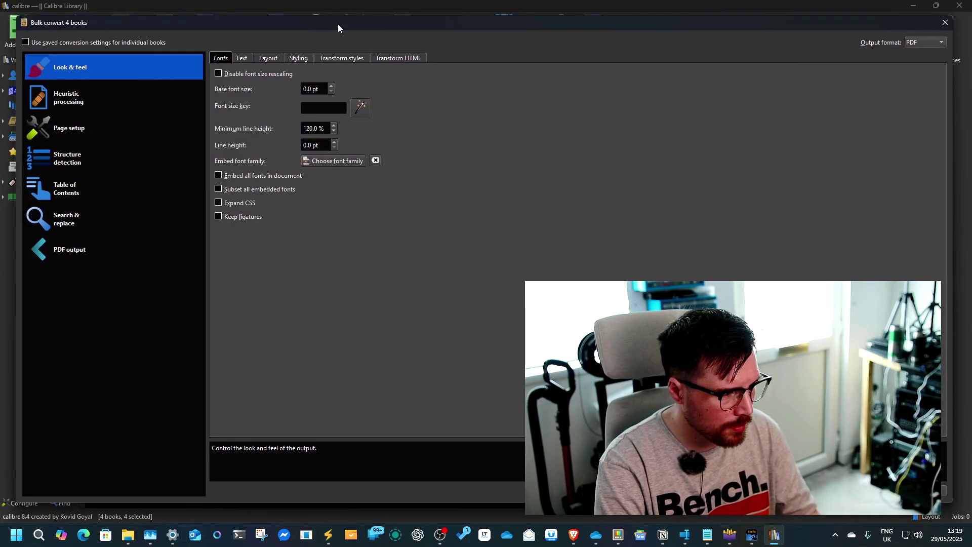
pyautogui.click(70, 251)
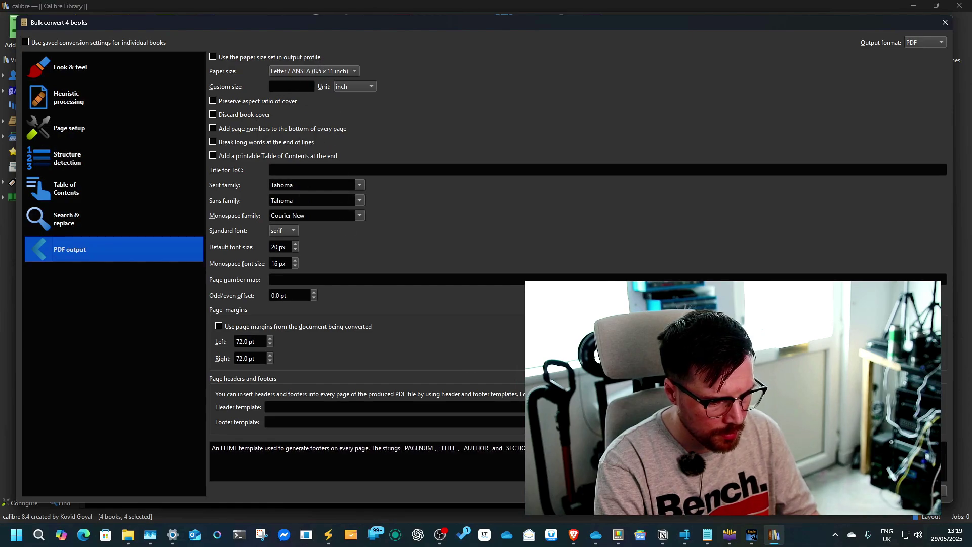
pyautogui.press('Return')
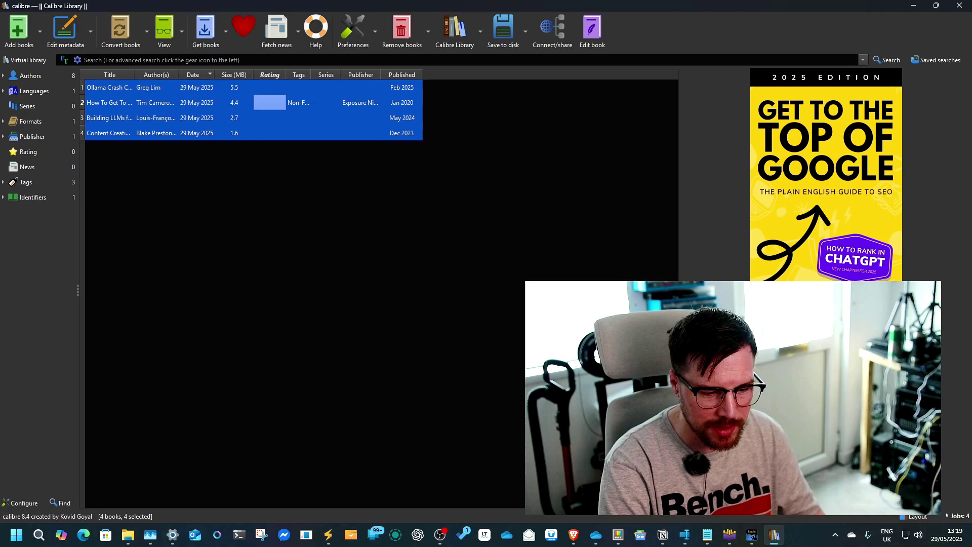
# - Check the progress of the four conversion jobs in calibre's jobs list
pyautogui.click(951, 518)
pyautogui.moveTo(487, 172); pyautogui.dragTo(195, 84)
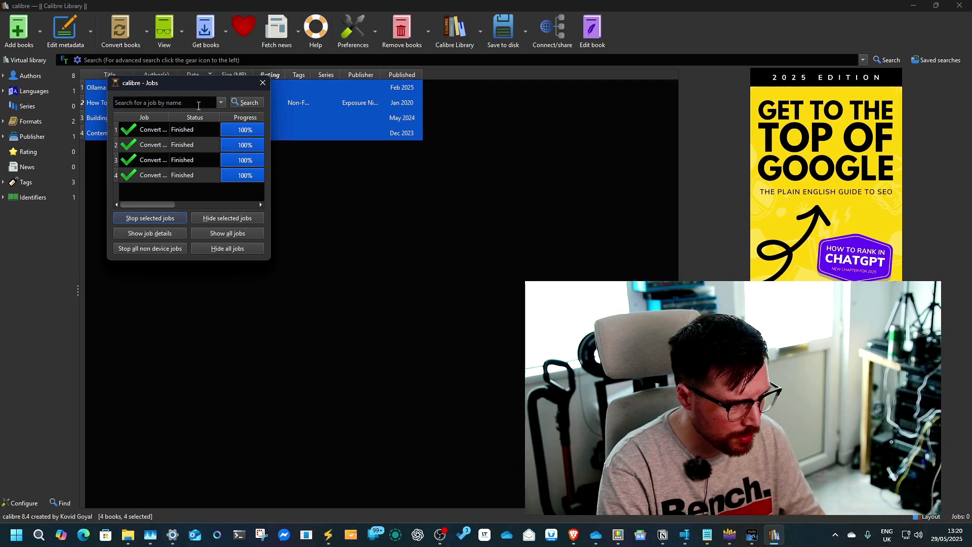
pyautogui.click(151, 177)
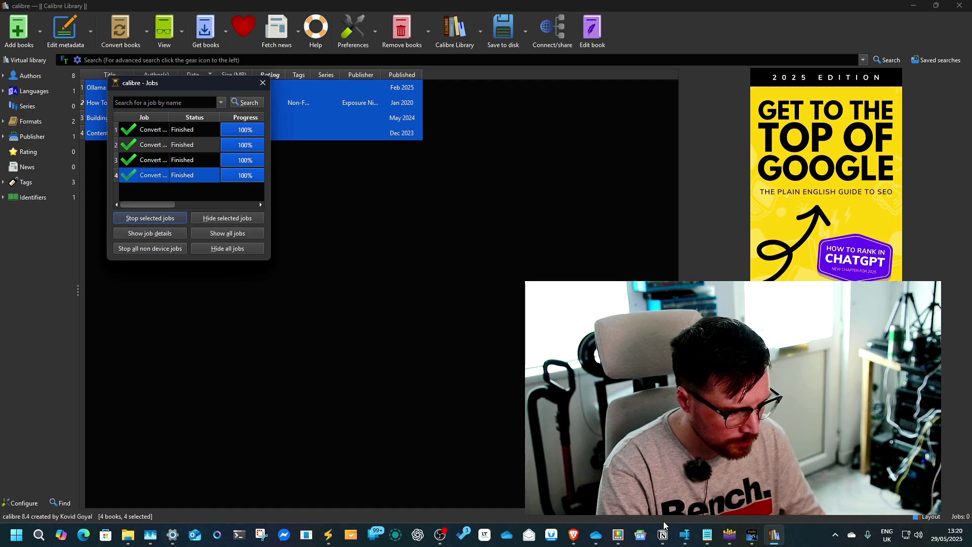
# - Switch to File Explorer and open the Calibre Library folder inside the user's profile folder on Local Disk (C:)
pyautogui.moveTo(128, 535)
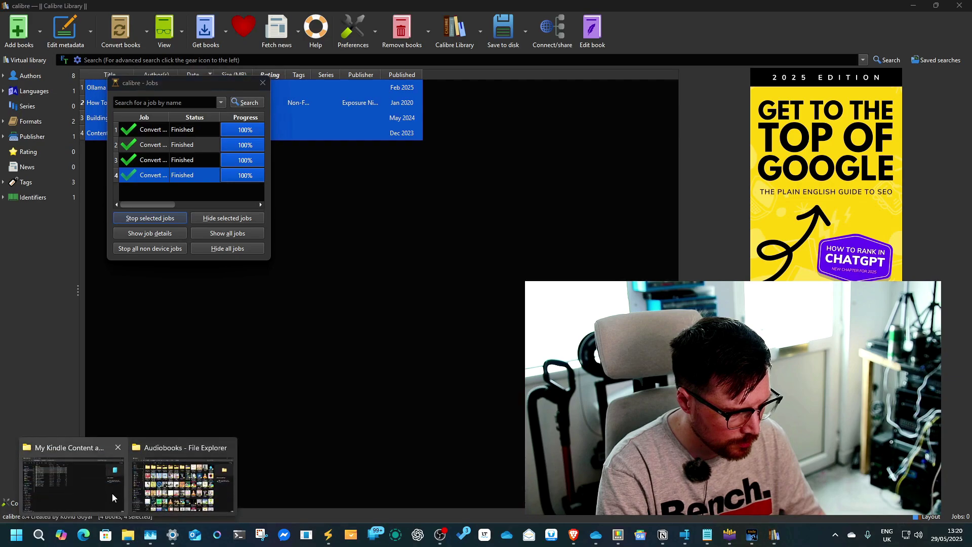
pyautogui.click(66, 478)
pyautogui.click(37, 316)
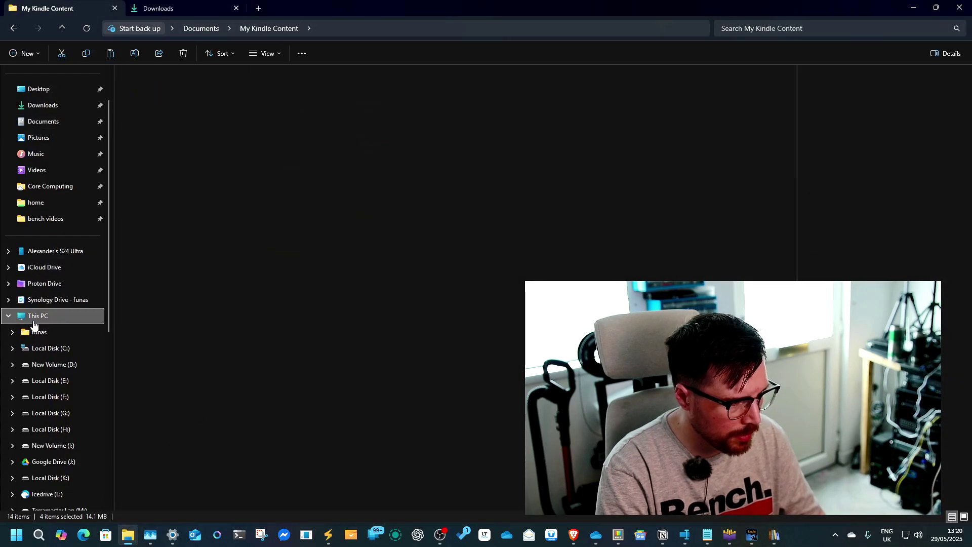
pyautogui.doubleClick(324, 91)
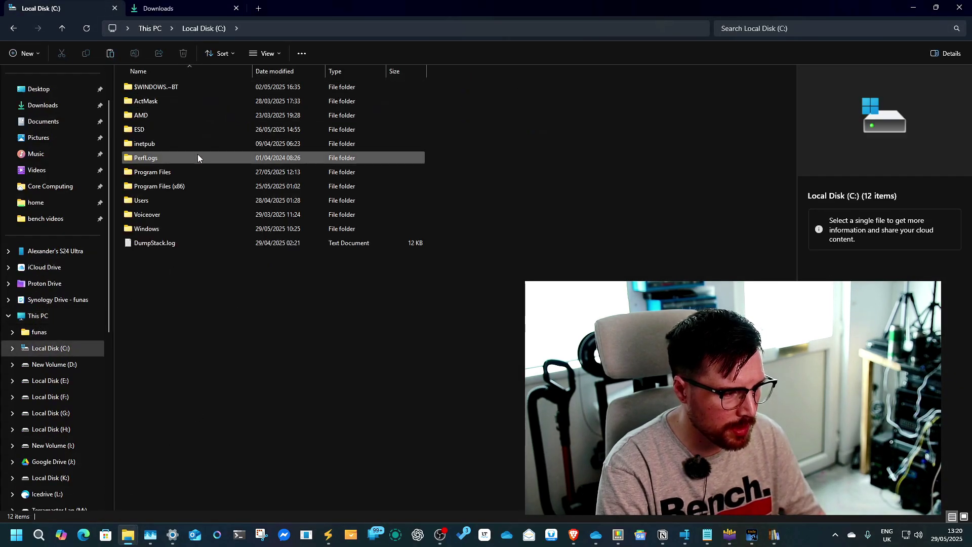
pyautogui.doubleClick(134, 201)
pyautogui.doubleClick(141, 117)
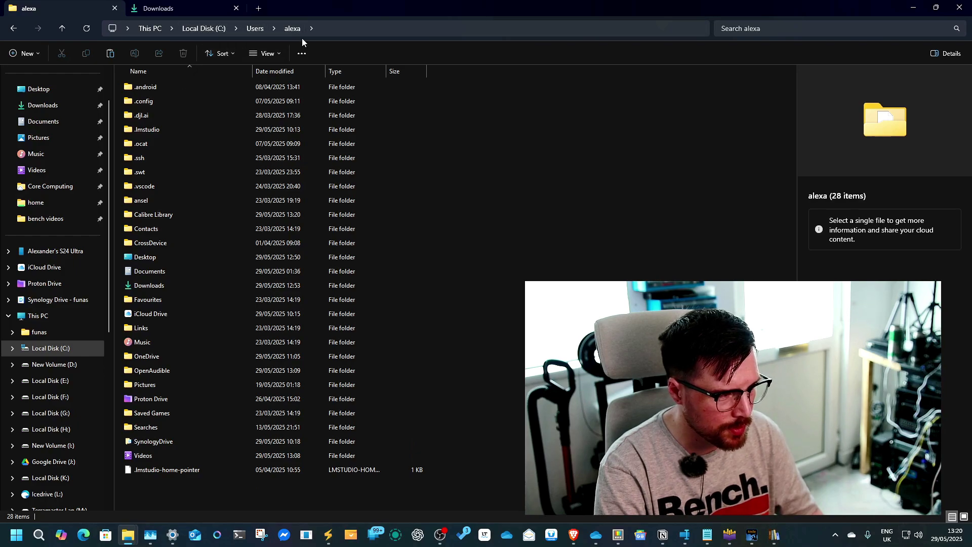
pyautogui.doubleClick(155, 216)
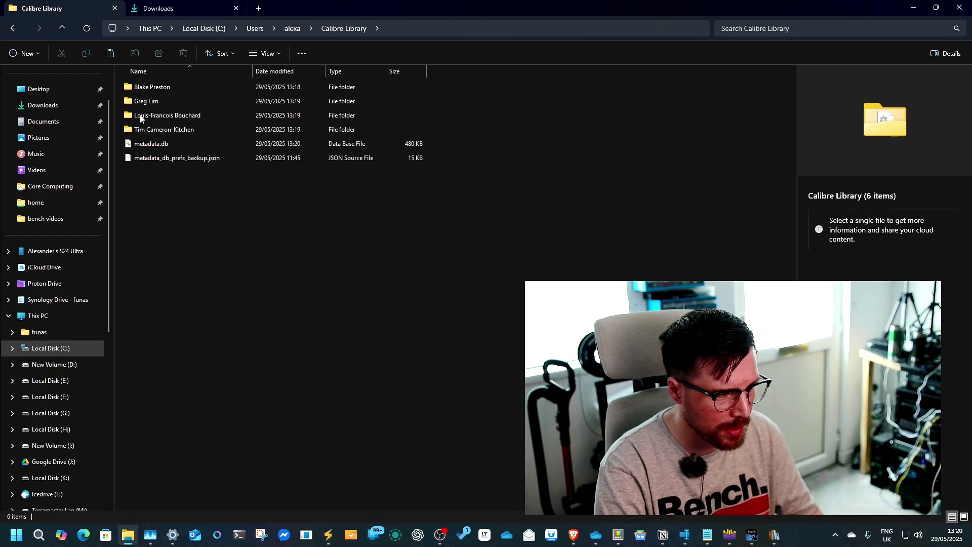
# - Open the converted PDF in the Content Creation & Marketing Essenti (29) book folder
pyautogui.doubleClick(147, 89)
pyautogui.doubleClick(193, 89)
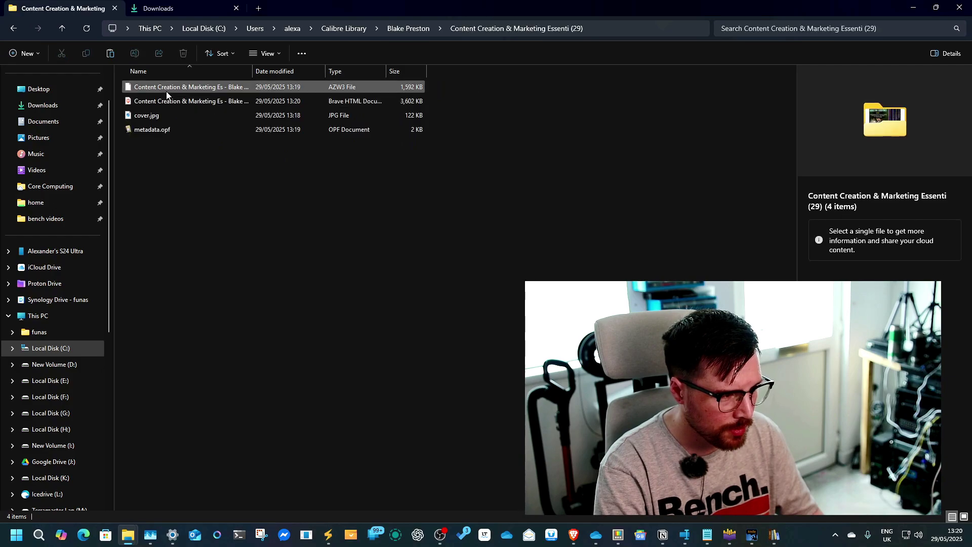
pyautogui.click(202, 102)
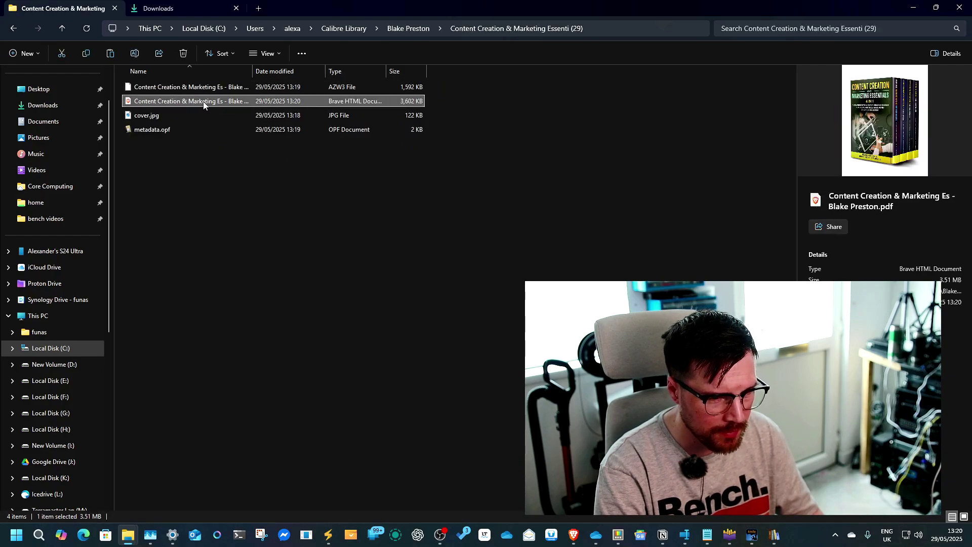
pyautogui.doubleClick(203, 104)
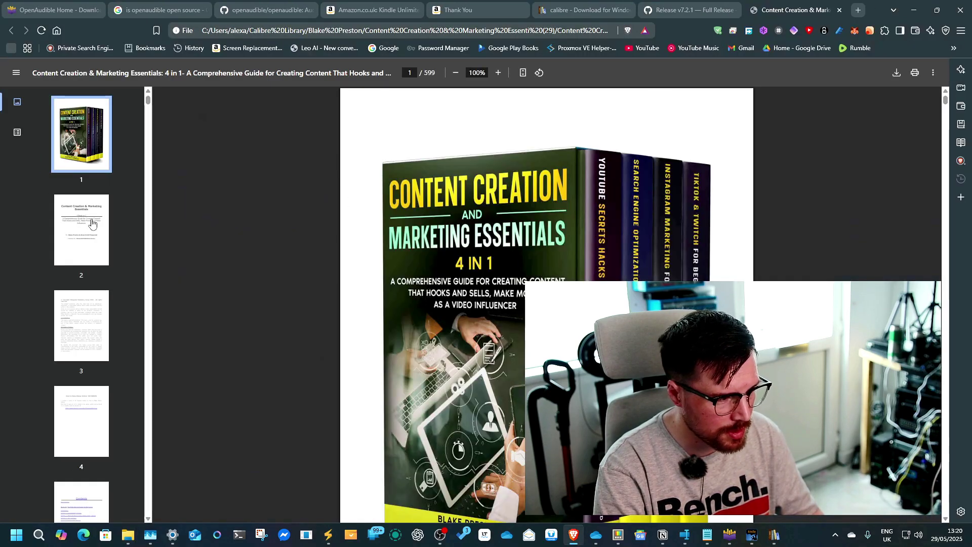
# - Page through the Content Creation & Marketing Essentials PDF, reading the Introduction and the page after it
pyautogui.click(91, 223)
pyautogui.scroll(-10, 84, 253)
pyautogui.click(84, 263)
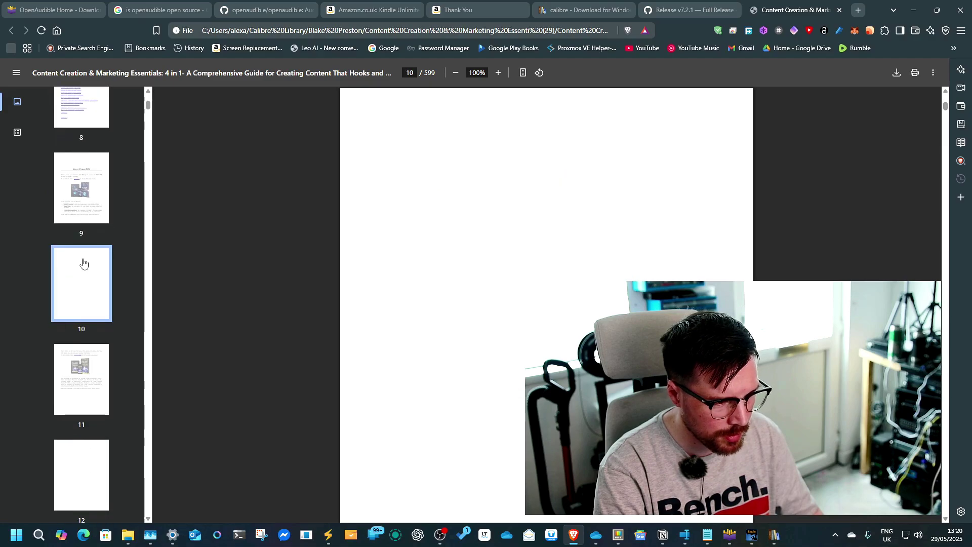
pyautogui.scroll(-8, 84, 263)
pyautogui.click(84, 263)
pyautogui.scroll(-1, 635, 226)
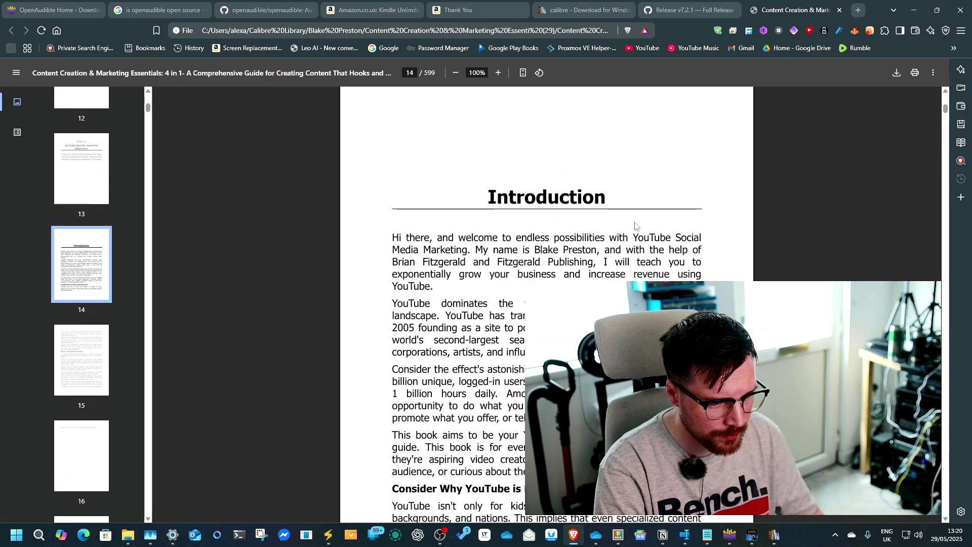
pyautogui.scroll(-10, 635, 226)
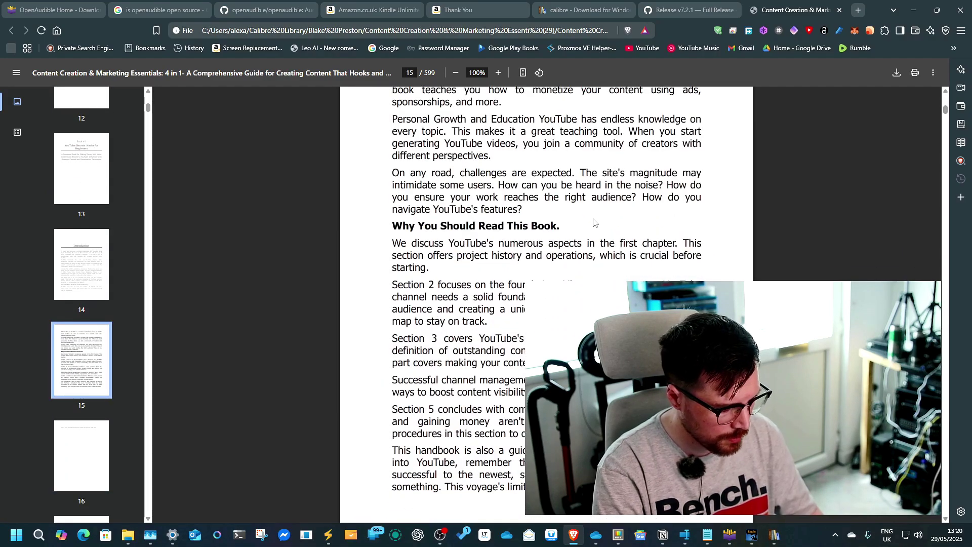
# - Return to the Calibre Library folder, open the converted Ollama Crash Course PDF and look through its first pages
pyautogui.press('super+Tab')
pyautogui.click(448, 113)
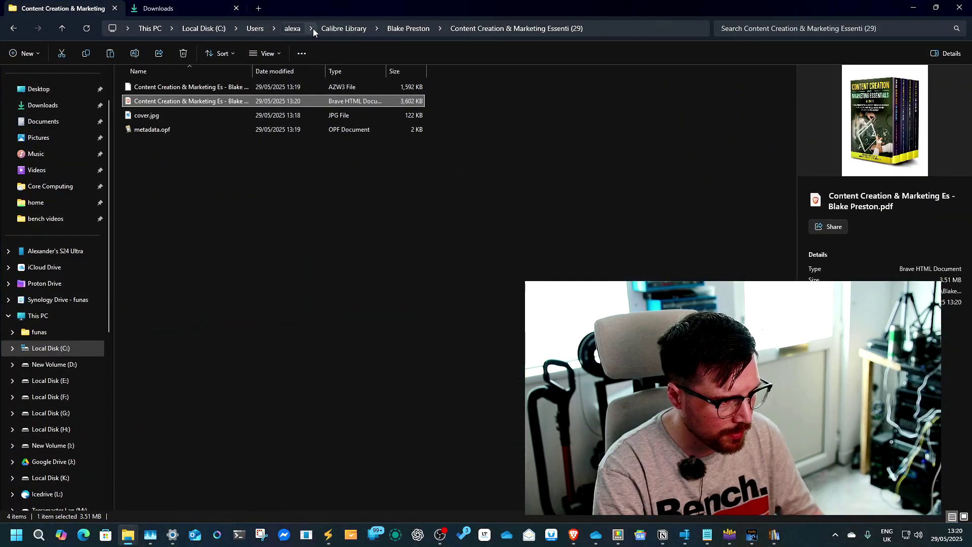
pyautogui.click(414, 29)
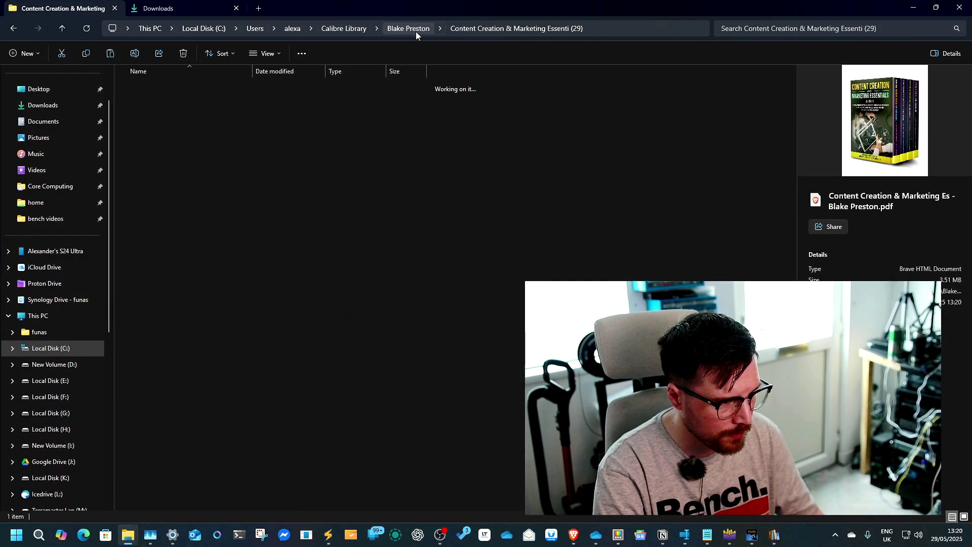
pyautogui.click(350, 28)
pyautogui.doubleClick(157, 100)
pyautogui.doubleClick(183, 89)
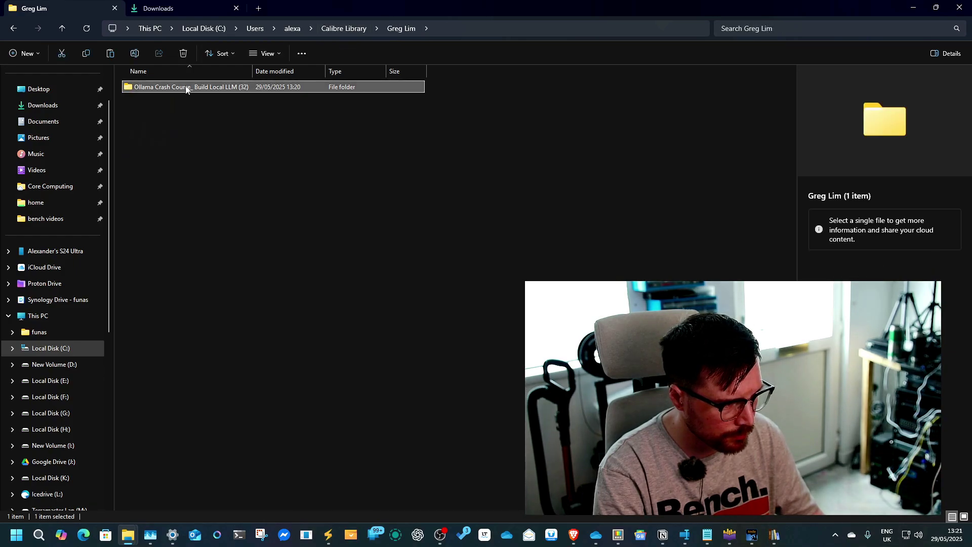
pyautogui.doubleClick(184, 130)
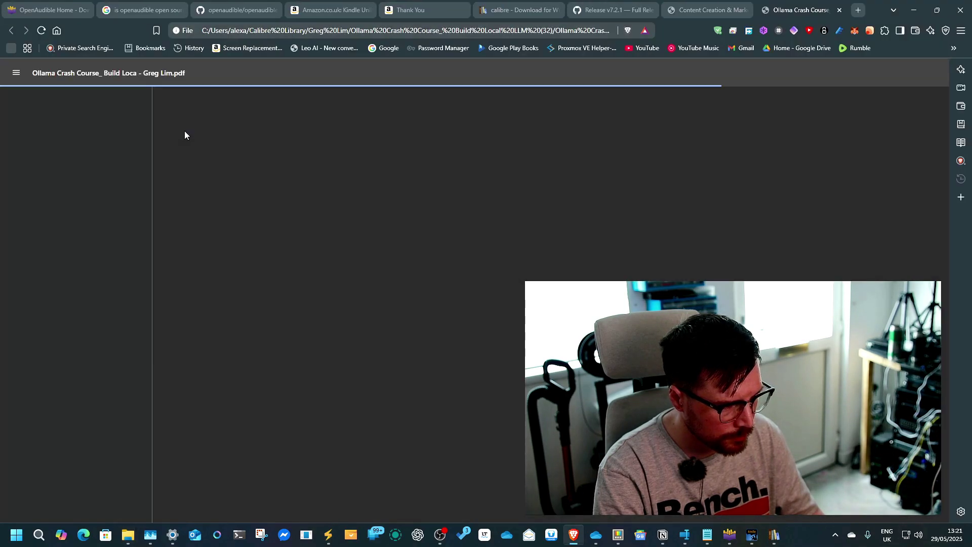
pyautogui.scroll(-15, 328, 195)
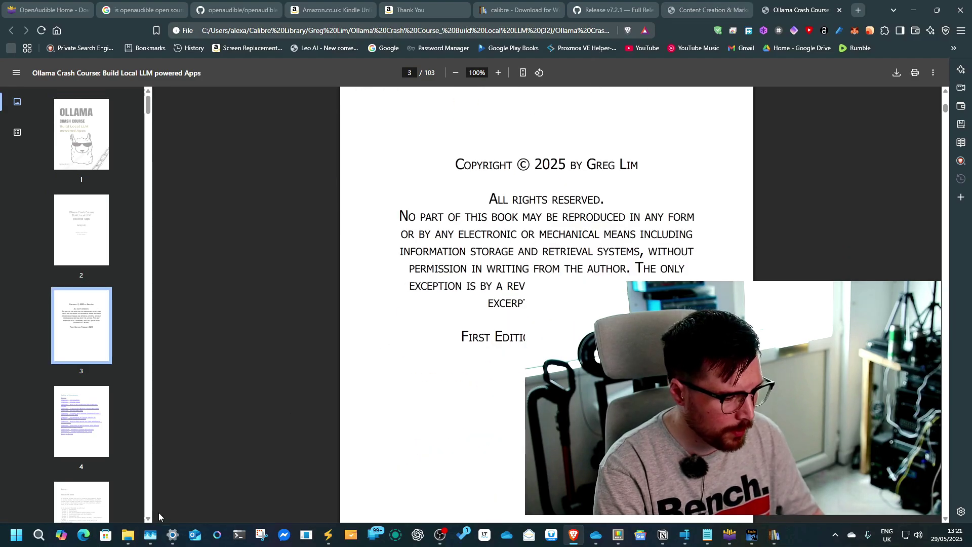
# - Browse the Computer PDF collection in Personal > Documents > PDF books All on Local Disk (E:), and minimise the File Explorer window
pyautogui.moveTo(127, 535)
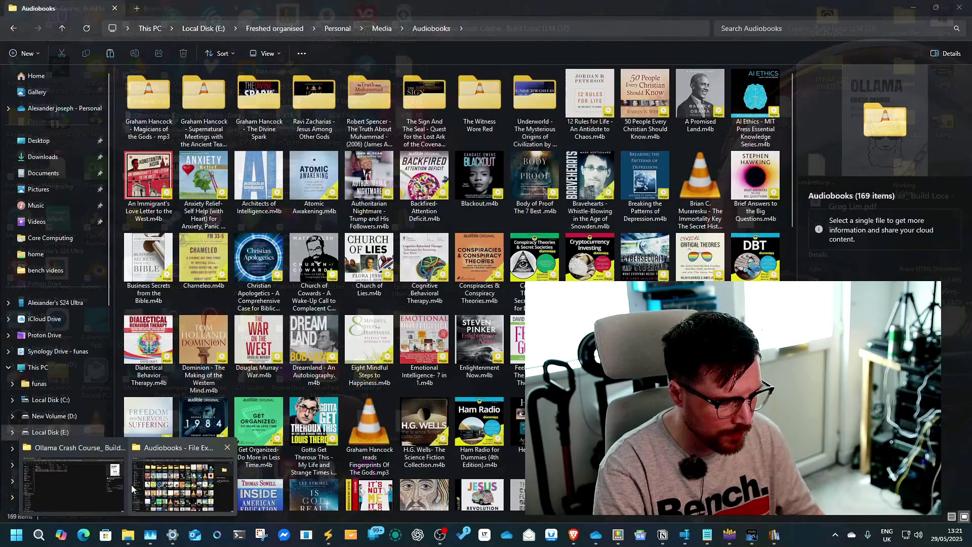
pyautogui.click(132, 485)
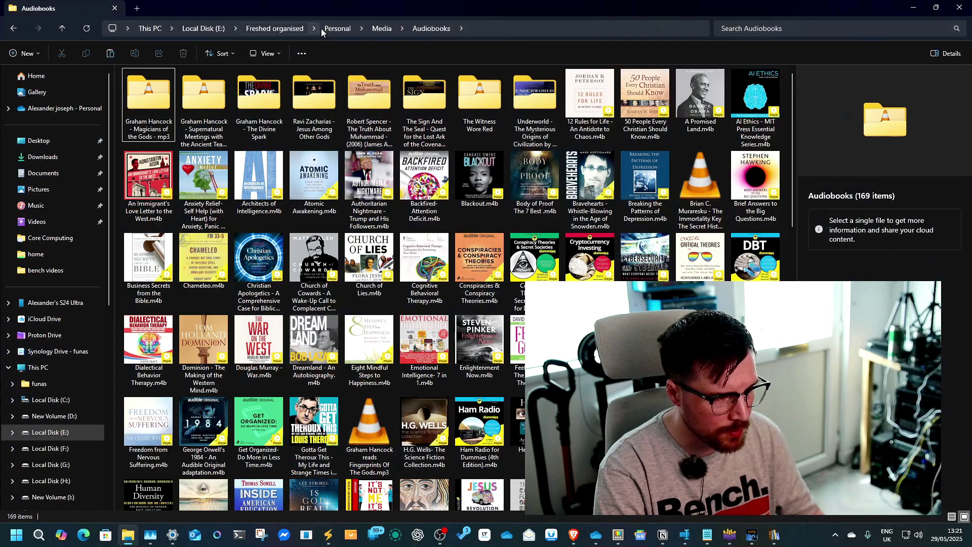
pyautogui.click(336, 29)
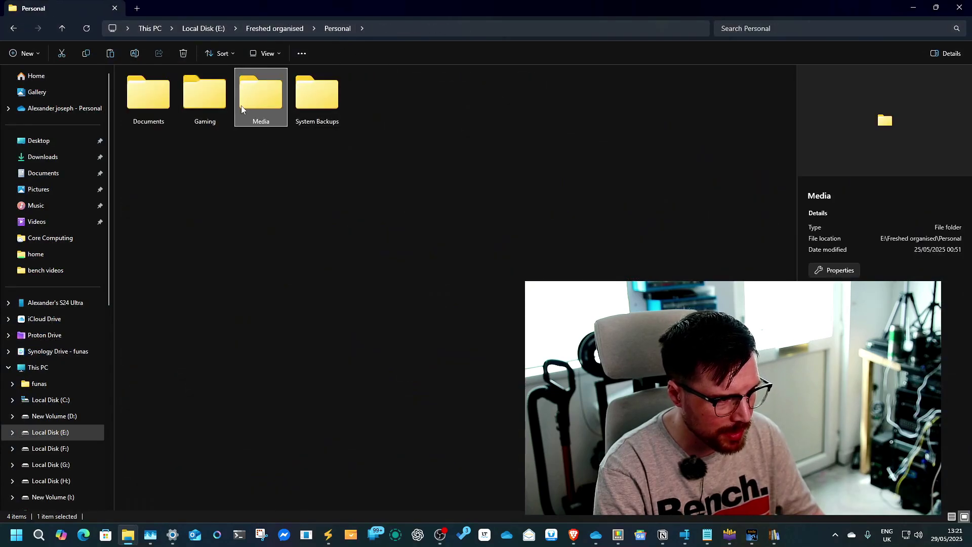
pyautogui.doubleClick(141, 91)
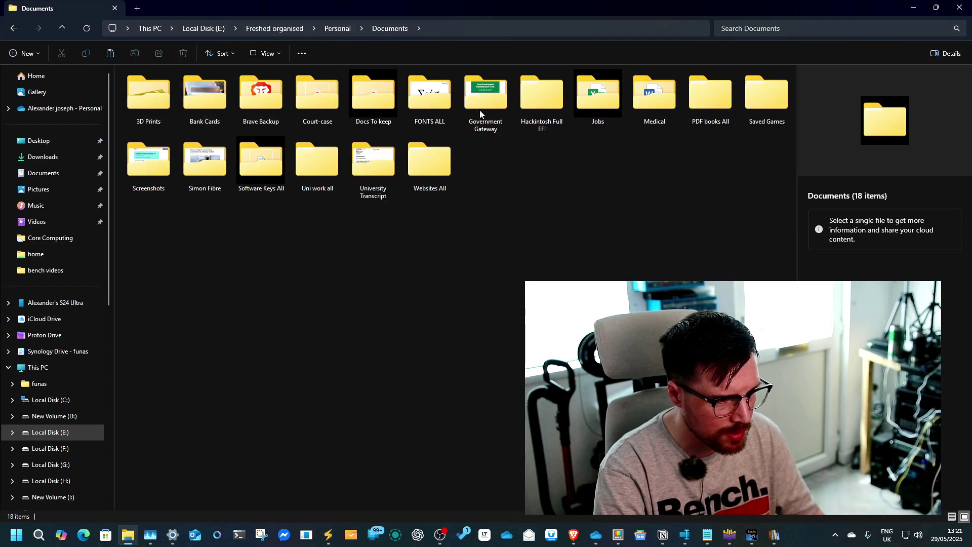
pyautogui.doubleClick(724, 101)
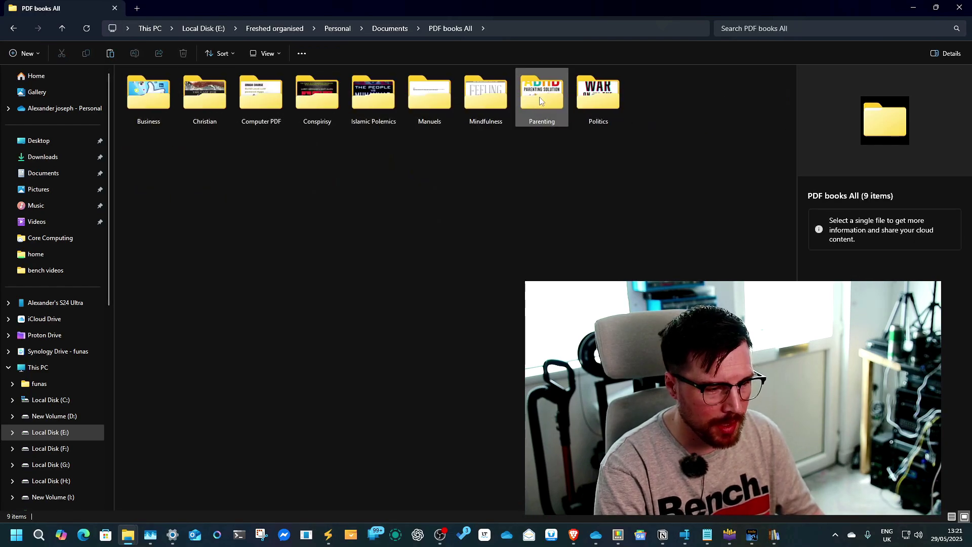
pyautogui.click(264, 99)
pyautogui.doubleClick(265, 99)
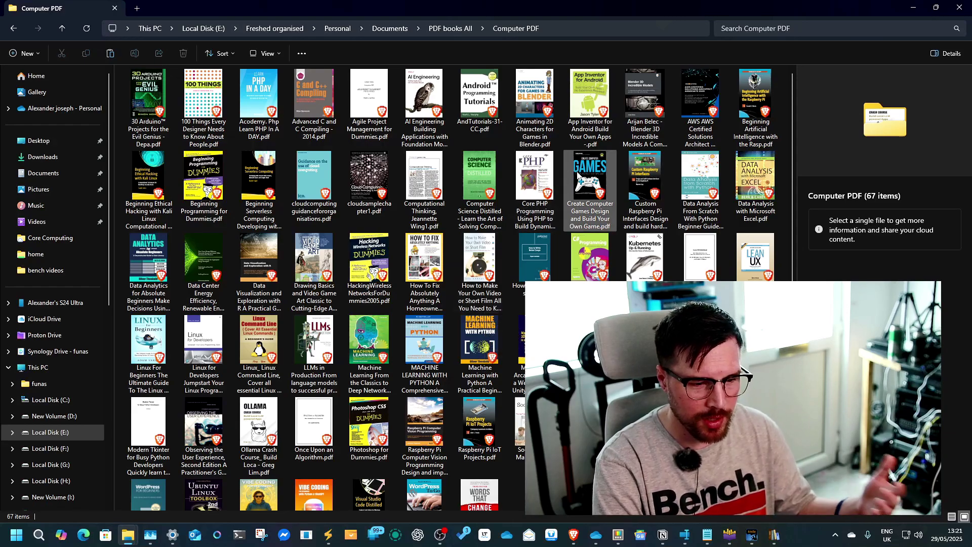
pyautogui.click(903, 6)
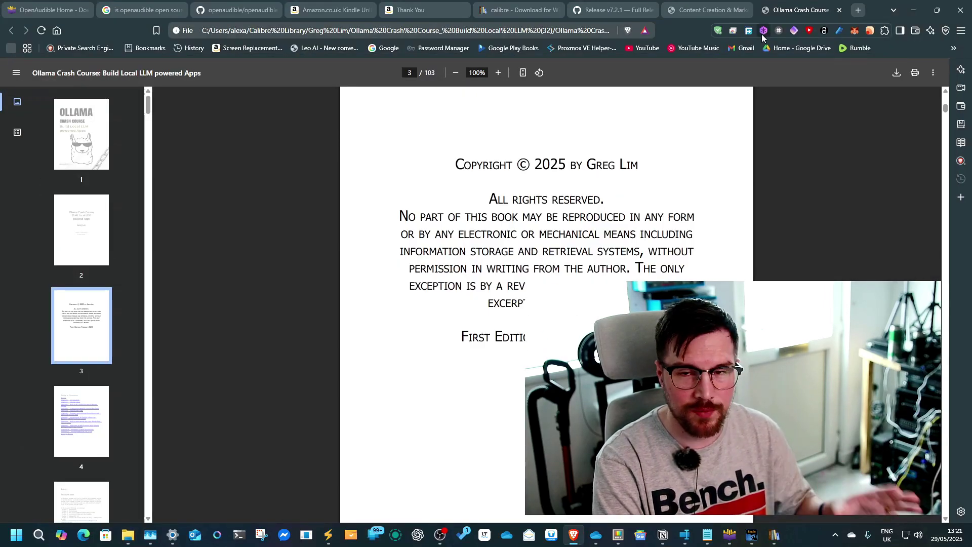